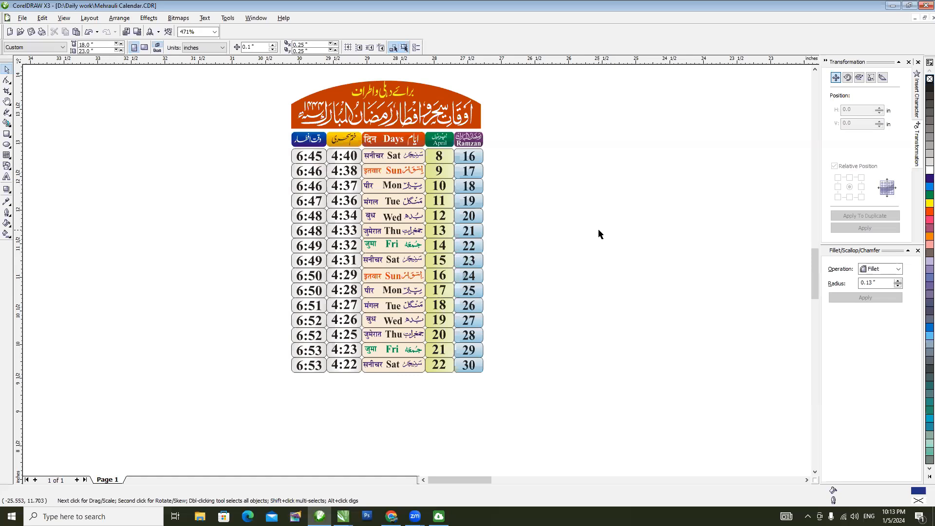
Step: Draw a blue rectangle about 3.0 by 4.6 in just below the orange arch panel on the unfinished yellow calendar page
left_click_drag(536, 220, 573, 195)
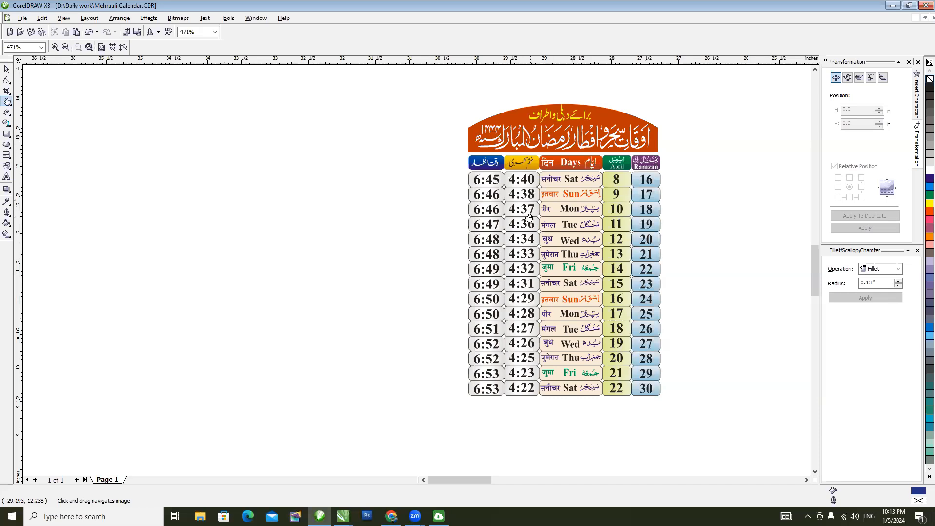
scroll(543, 217, "down", 1)
scroll(435, 272, "down", 1)
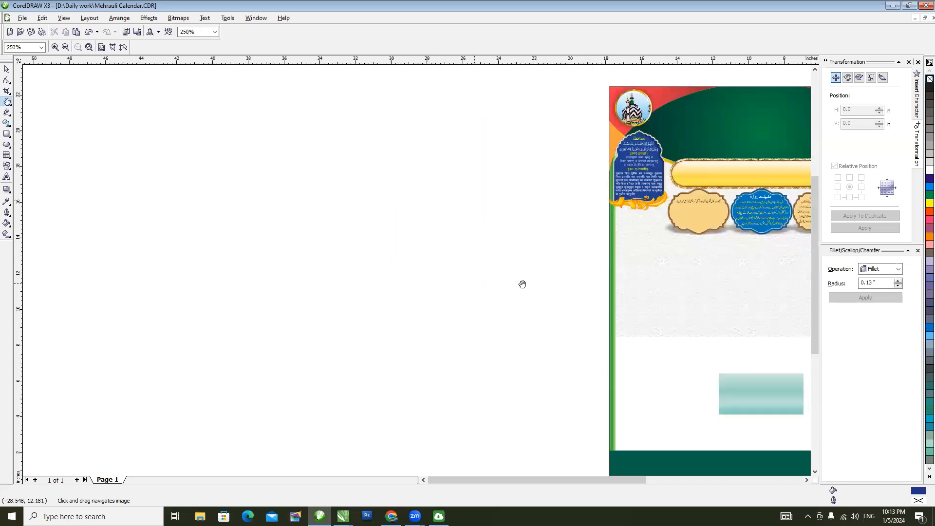
left_click_drag(524, 294, 396, 249)
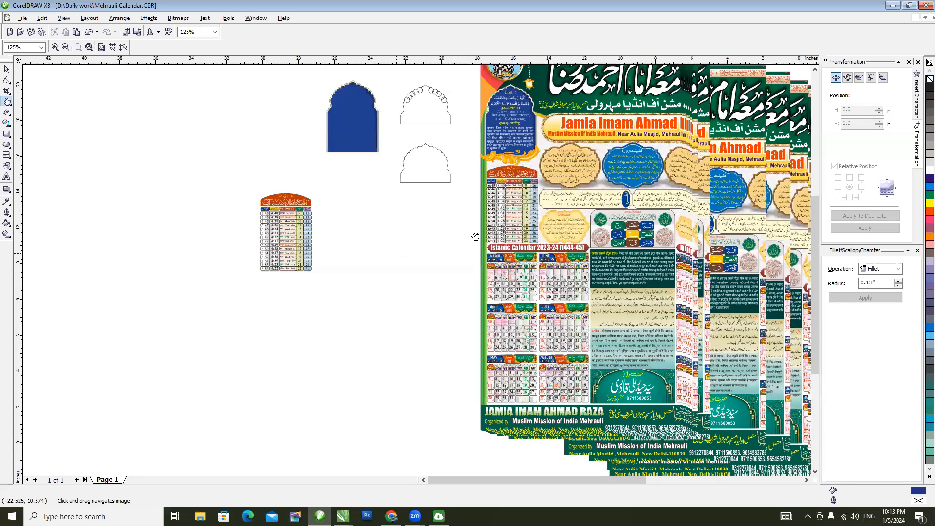
left_click_drag(607, 228, 229, 225)
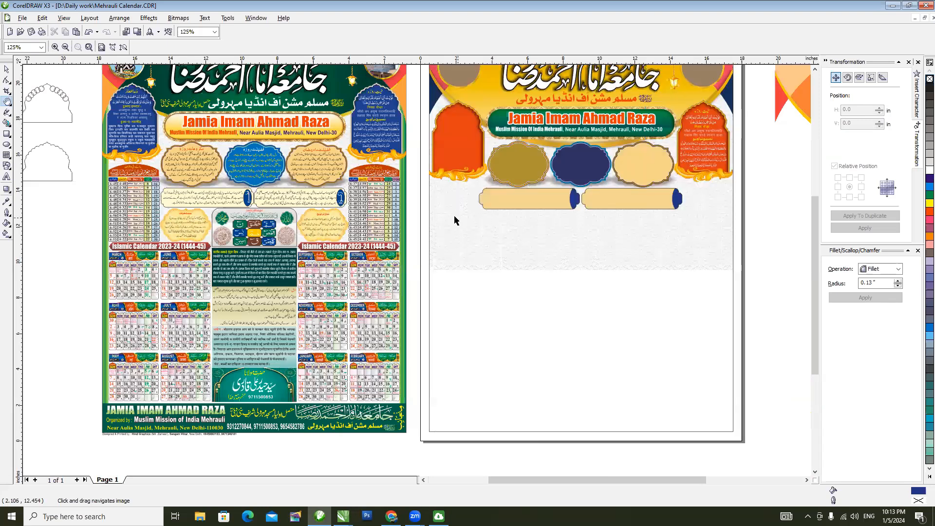
key("space")
left_click(7, 135)
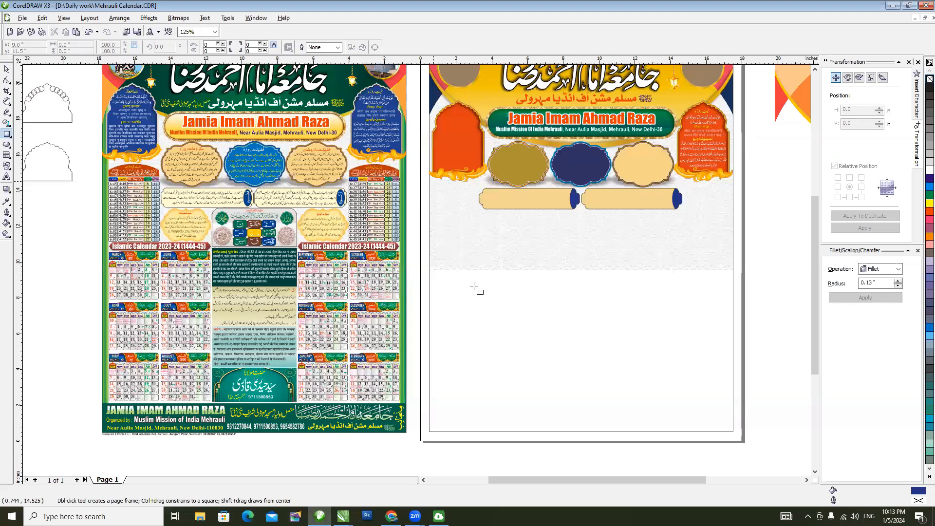
left_click_drag(434, 181, 491, 263)
Step: Place the blue rectangle beside the standalone Ramzan timetable and resize it to about 3.08 by 4.41 in
key("h")
left_click_drag(465, 237, 657, 223)
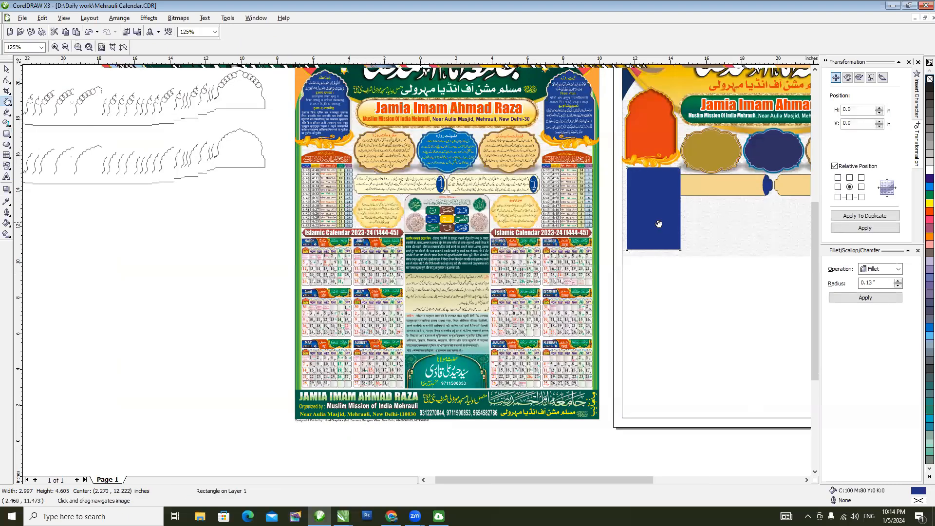
key("space")
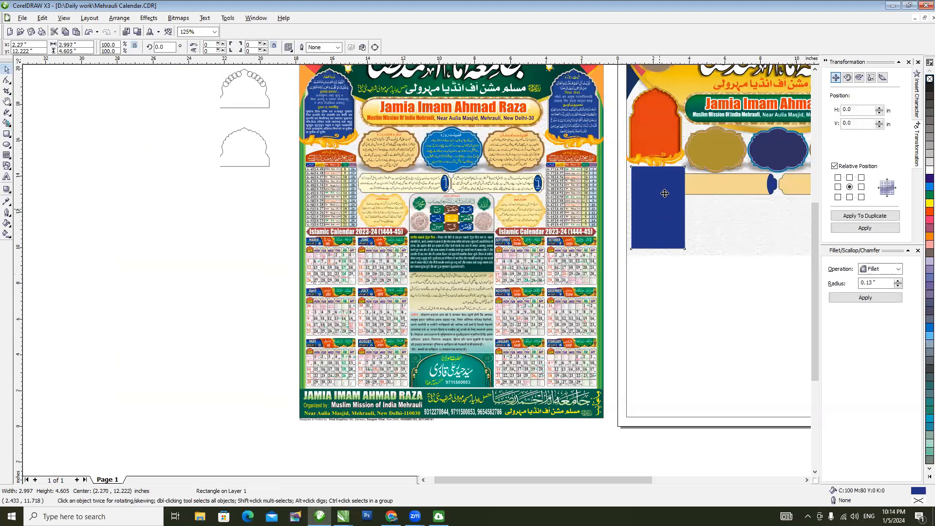
left_click_drag(342, 182, 180, 228)
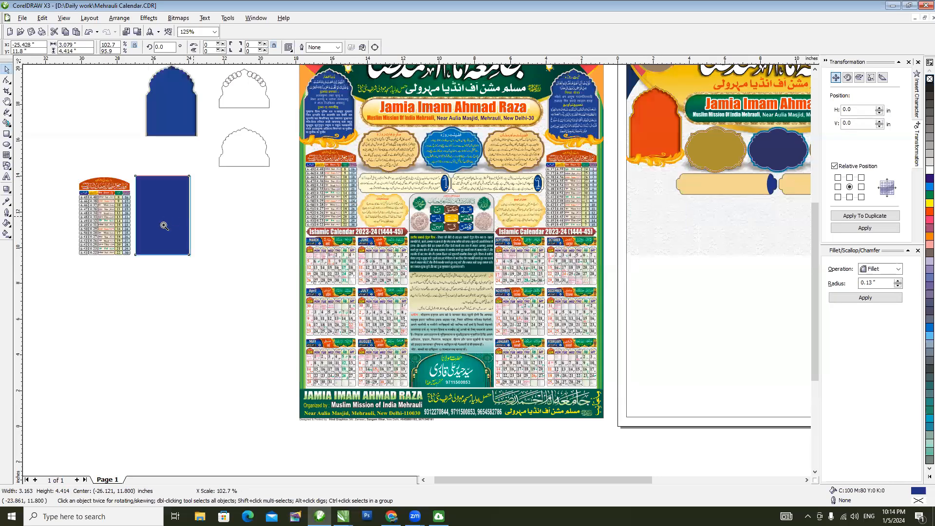
mouse_move(56, 167)
left_mouse_down()
mouse_move(199, 270)
mouse_move(282, 309)
left_mouse_up()
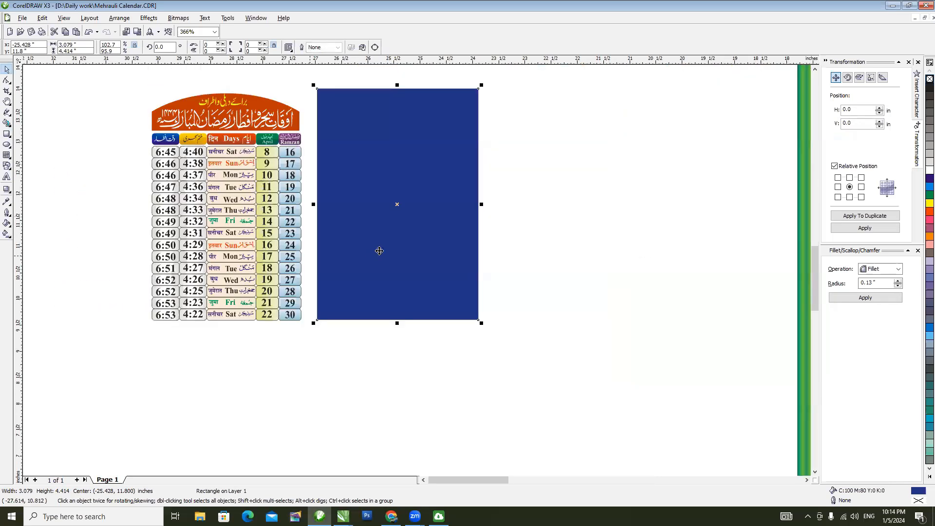
left_click_drag(417, 222, 433, 241)
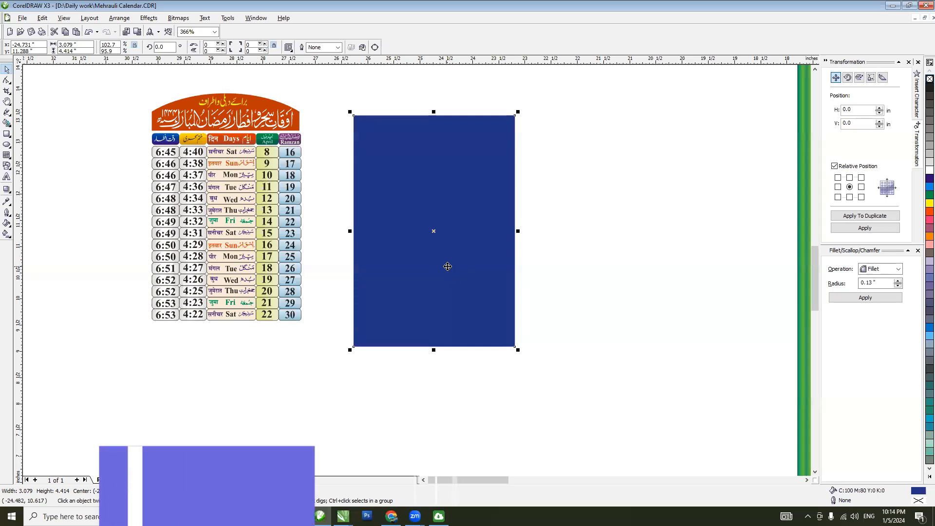
left_click(605, 224)
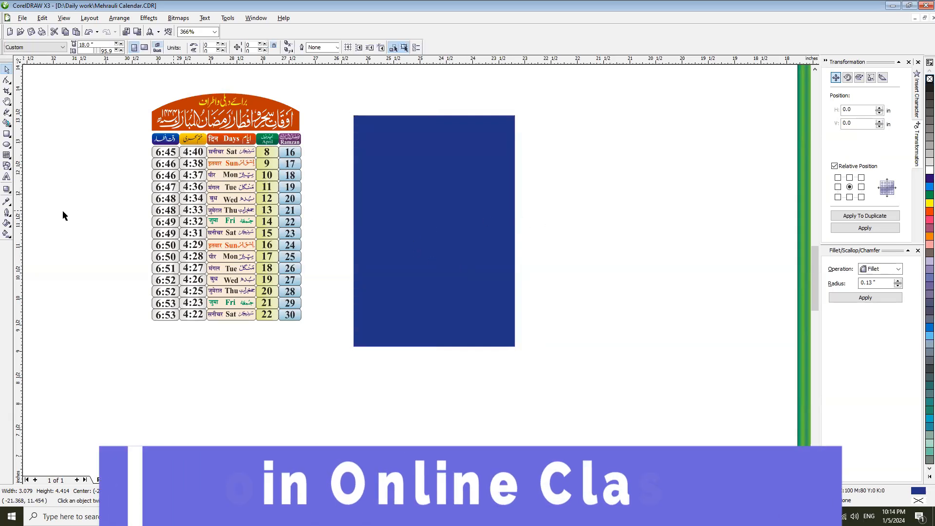
Step: Draw an ellipse about 4.32 by 2.91 in over the rectangle's upper part, with no fill and a 1 pt black outline
left_click(7, 144)
left_click_drag(353, 103, 581, 258)
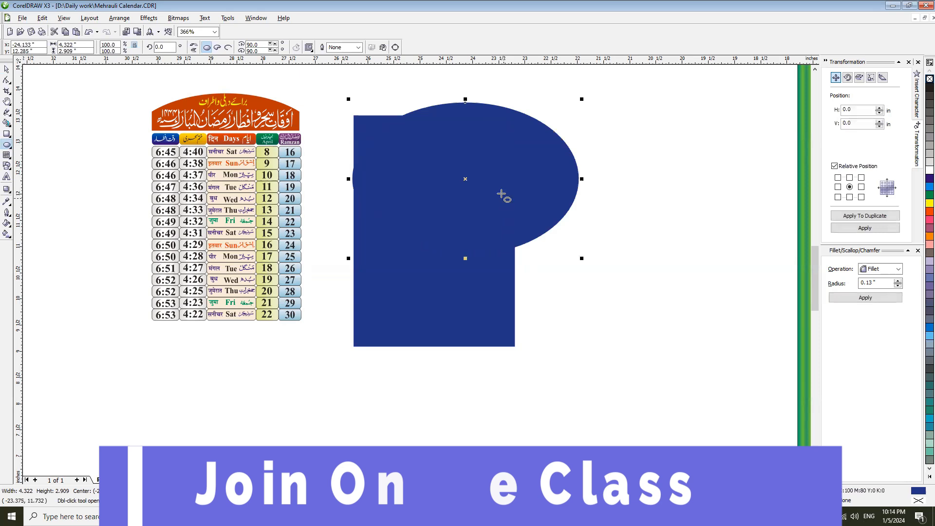
key("space")
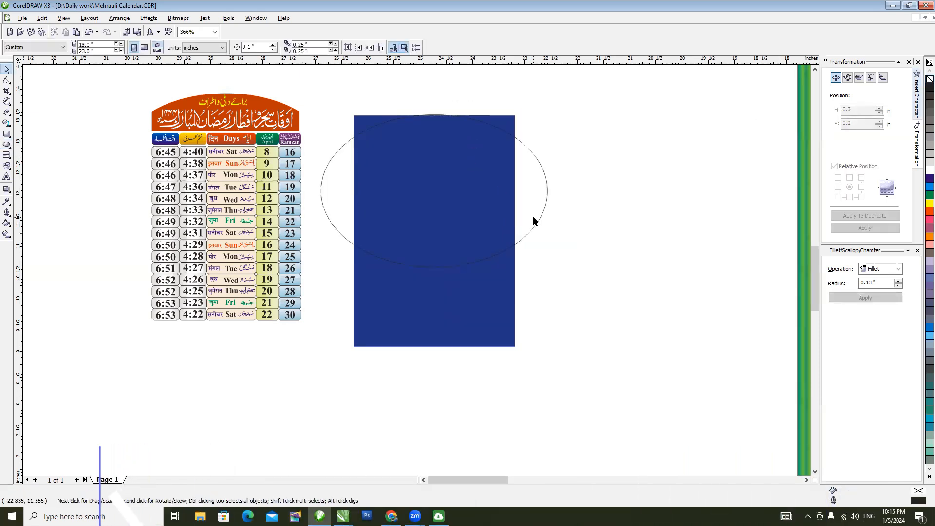
Step: Align the ellipse with the rectangle's top centre and widen it to about 4.44 in
left_click(533, 218)
left_click(482, 304, "shift")
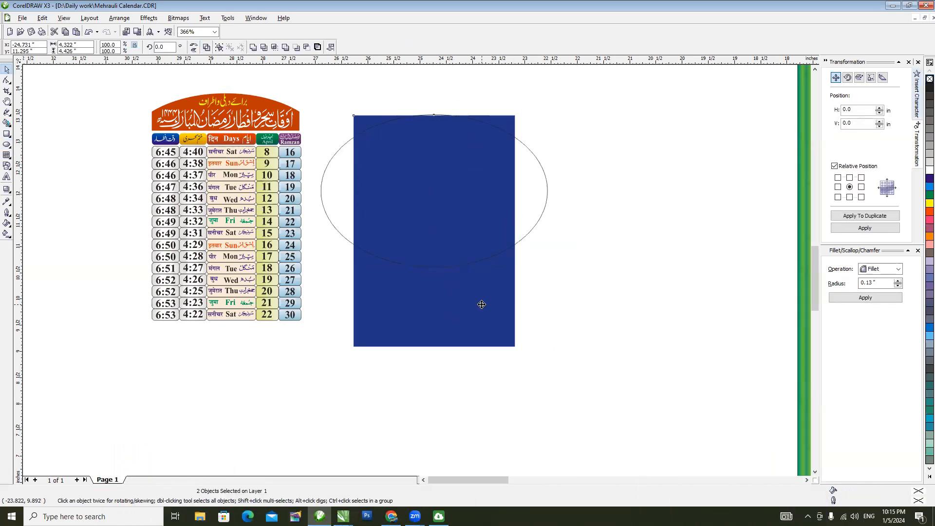
left_click_drag(317, 112, 313, 112)
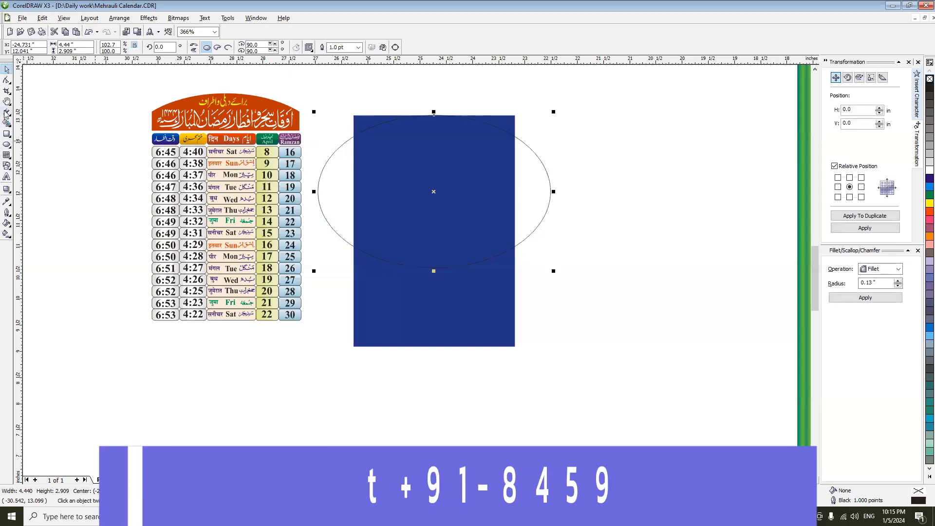
Step: Draw a straight horizontal line about 4.89 in long across the upper part of the ellipse and rectangle
left_click(7, 112)
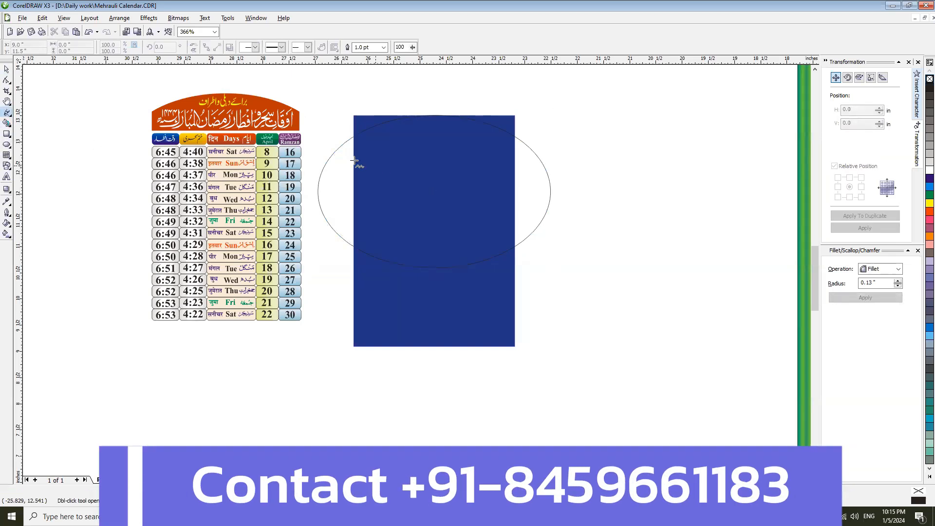
left_click(318, 160)
left_click(573, 161)
key("space")
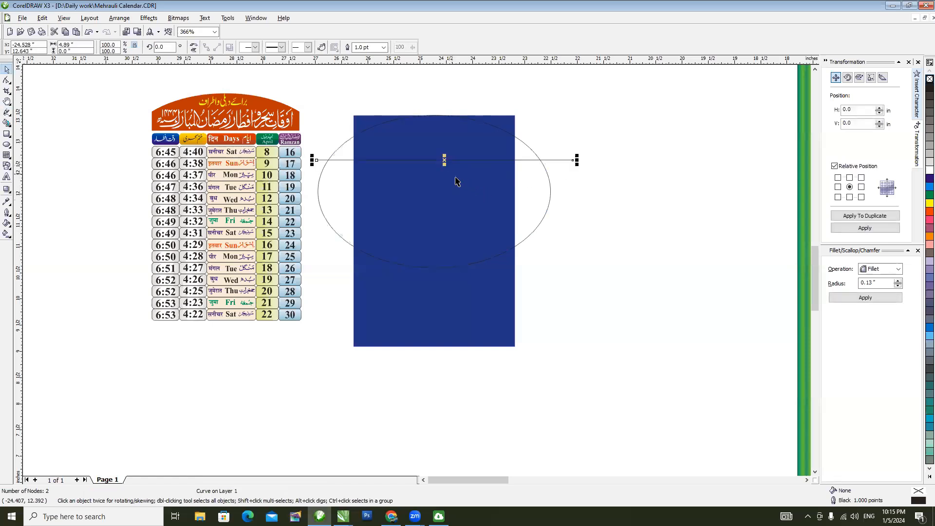
Step: Copy the timetable's yellow and white Urdu heading lines into the arch area at the top of the blue rectangle
middle_click(452, 178)
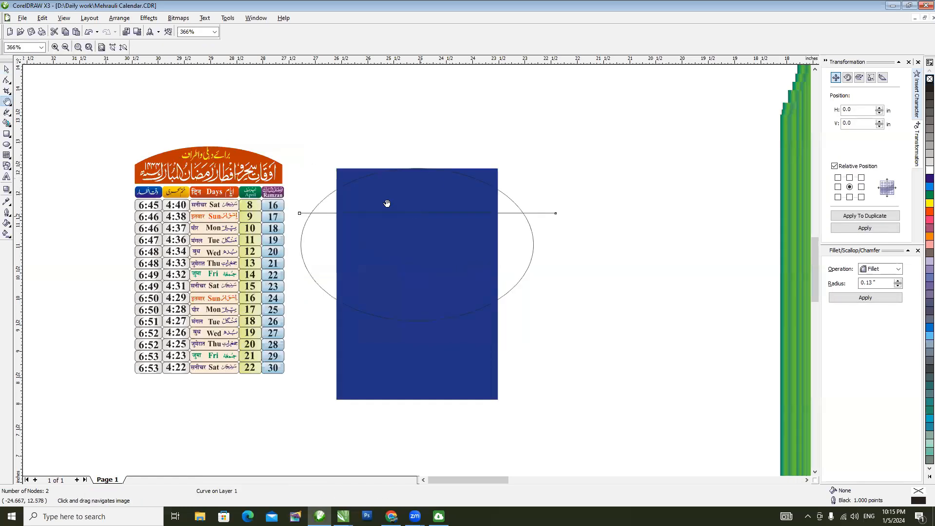
scroll(387, 203, "up", 1)
left_click_drag(492, 231, 522, 239)
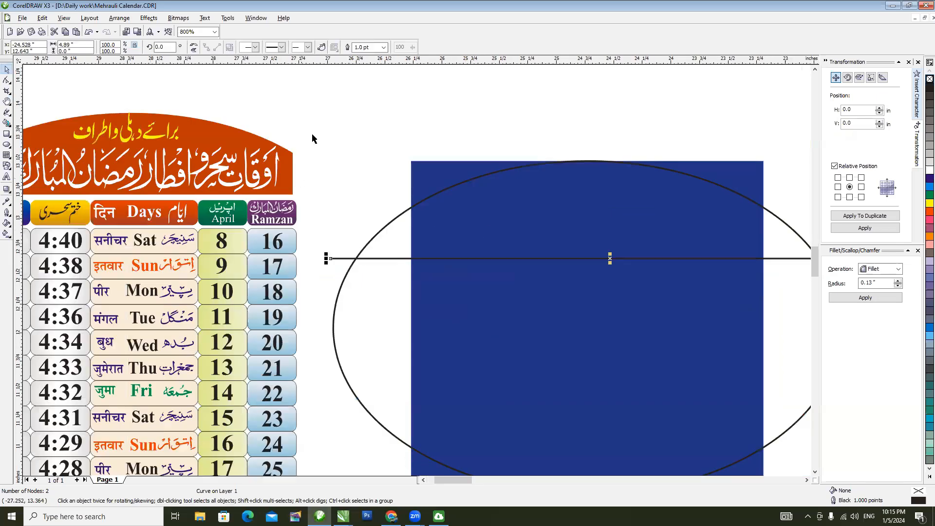
left_click(135, 140)
left_click_drag(144, 139, 588, 186)
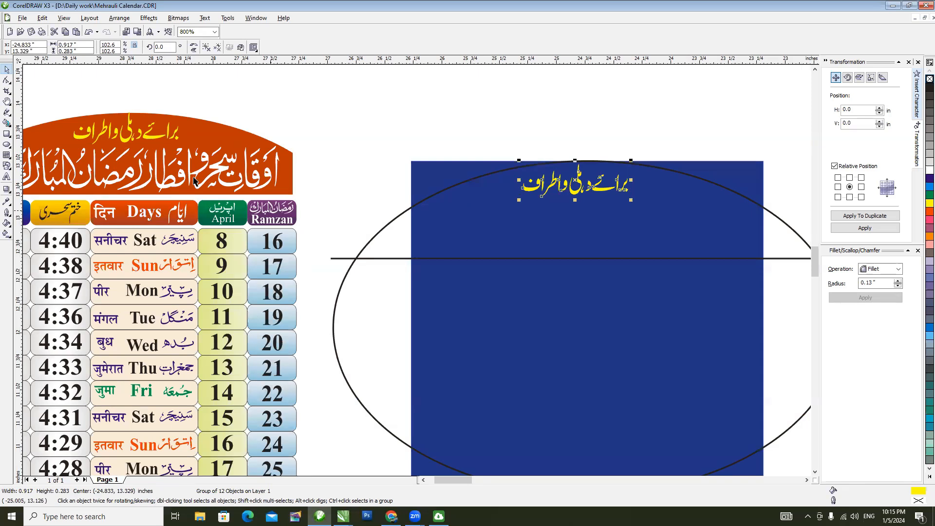
left_click(160, 187)
mouse_move(160, 187)
left_mouse_down()
mouse_move(631, 237)
mouse_move(614, 242)
left_mouse_up()
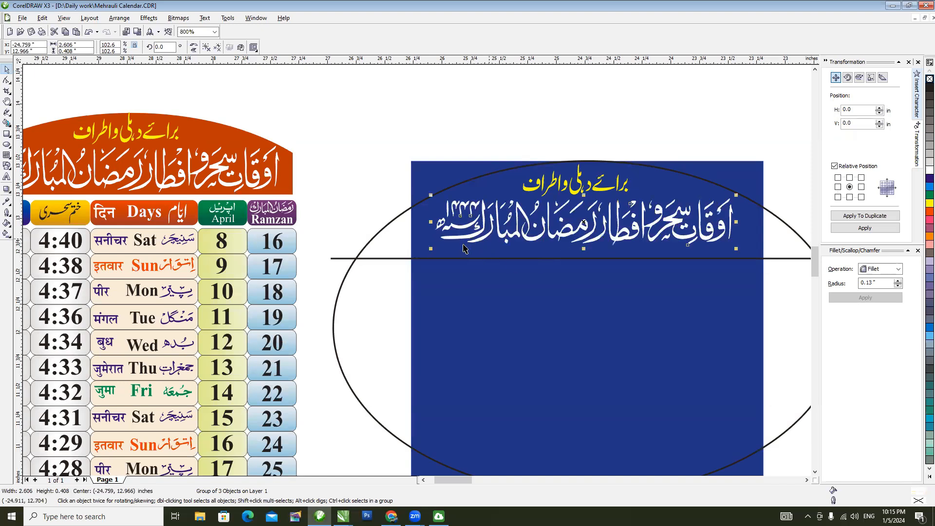
Step: Raise the horizontal line to sit just beneath the copied white heading
left_click(507, 258)
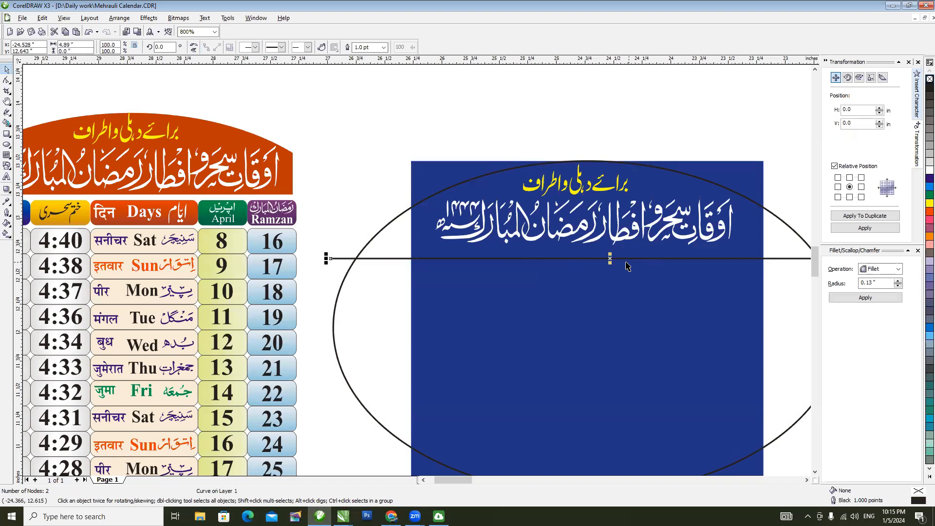
left_click_drag(609, 259, 610, 249)
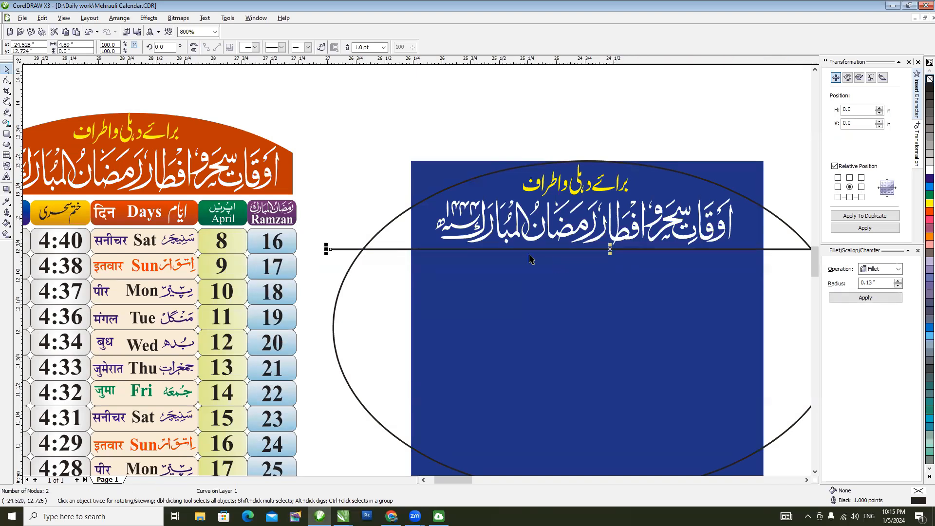
Step: Cut the two copied Urdu heading lines from the blue rectangle
key("h")
left_click_drag(608, 299, 484, 291)
key("space")
left_click(485, 291)
scroll(484, 291, "down", 1)
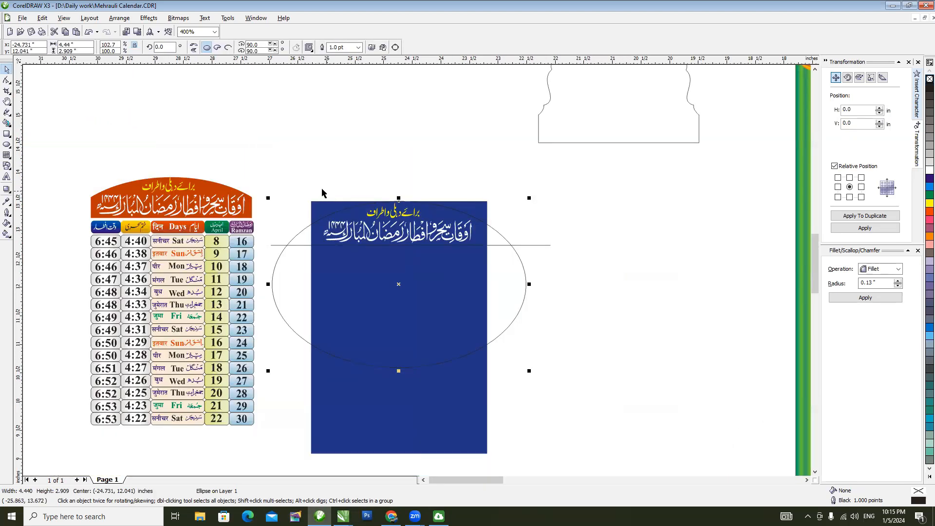
left_click_drag(298, 180, 480, 266)
key("ctrl+x")
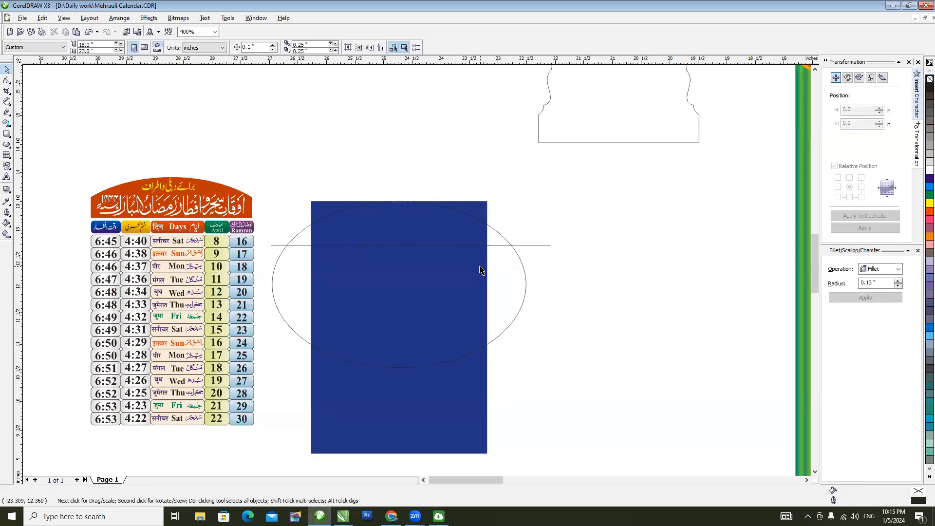
Step: Smart Fill the region enclosed by the ellipse's upper arc, the rectangle's sides and the horizontal line with light yellow
scroll(408, 237, "up", 2)
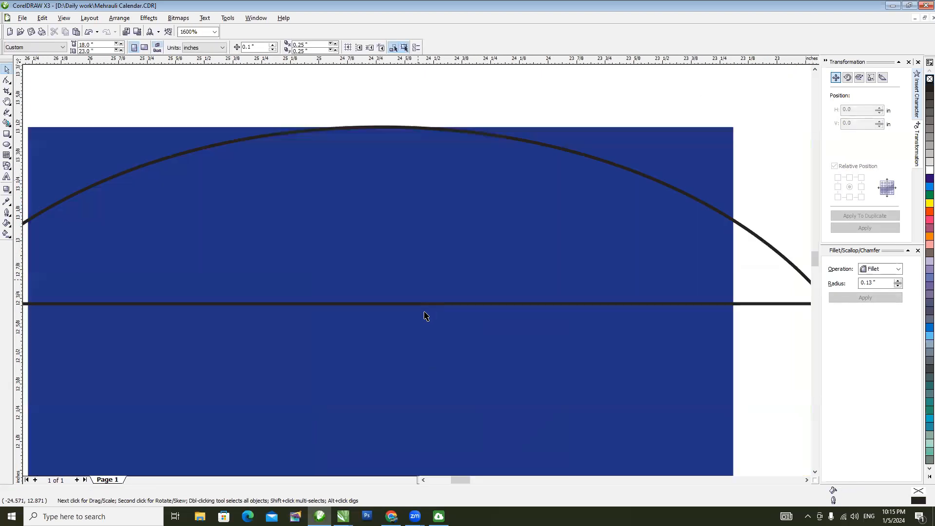
left_click(422, 345)
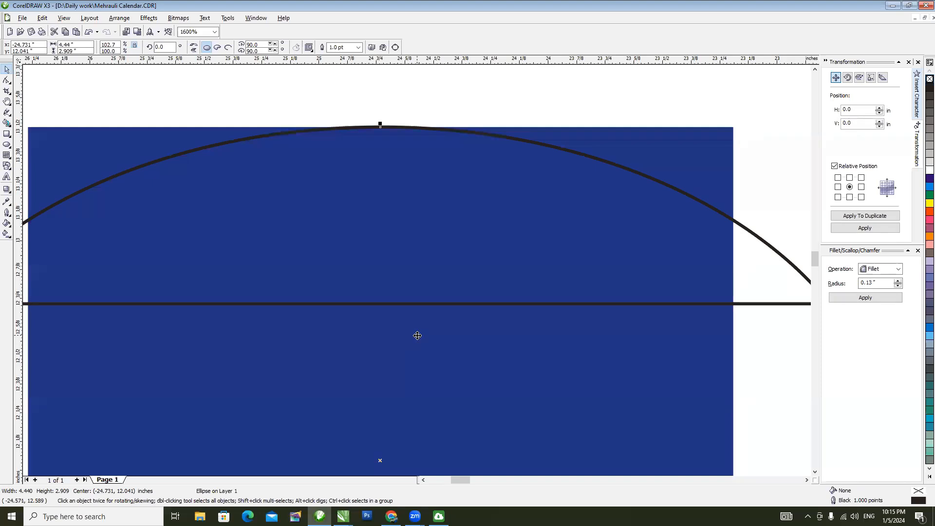
scroll(417, 335, "down", 1)
left_click(143, 117)
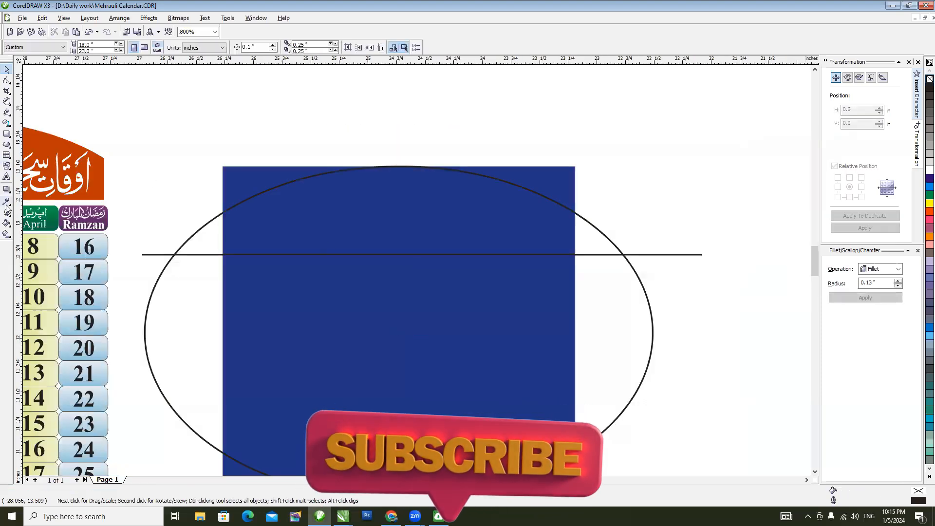
left_click(5, 127)
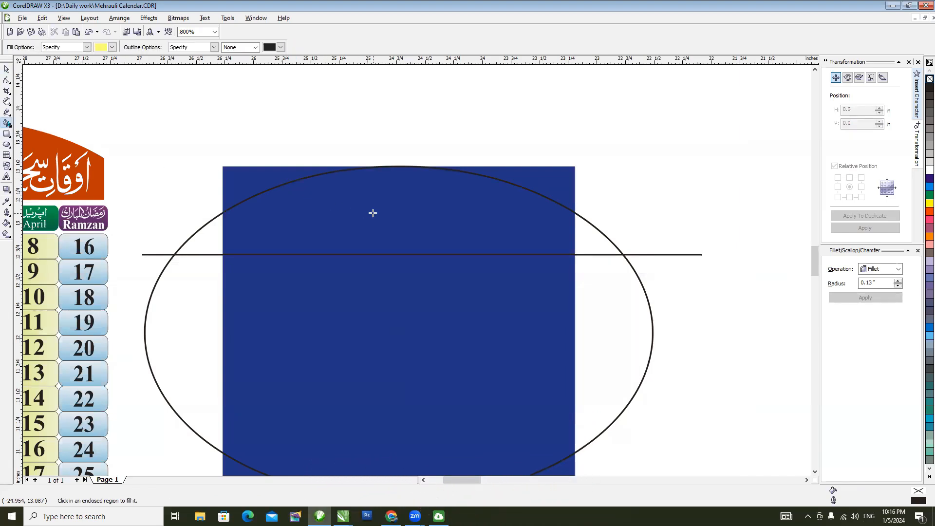
left_click(395, 219)
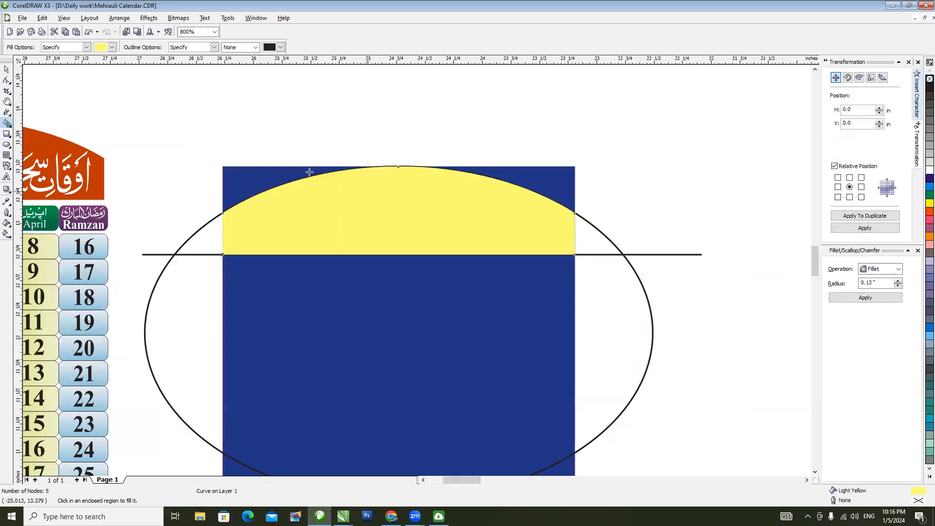
left_click(7, 70)
left_click(288, 135)
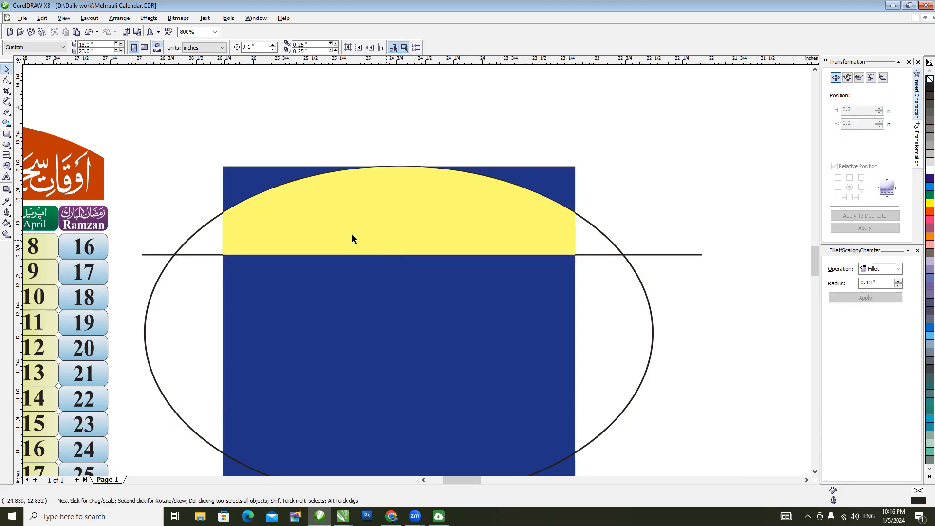
Step: Delete the ellipse and the horizontal line, keeping the yellow arch and the blue rectangle
left_click(195, 239)
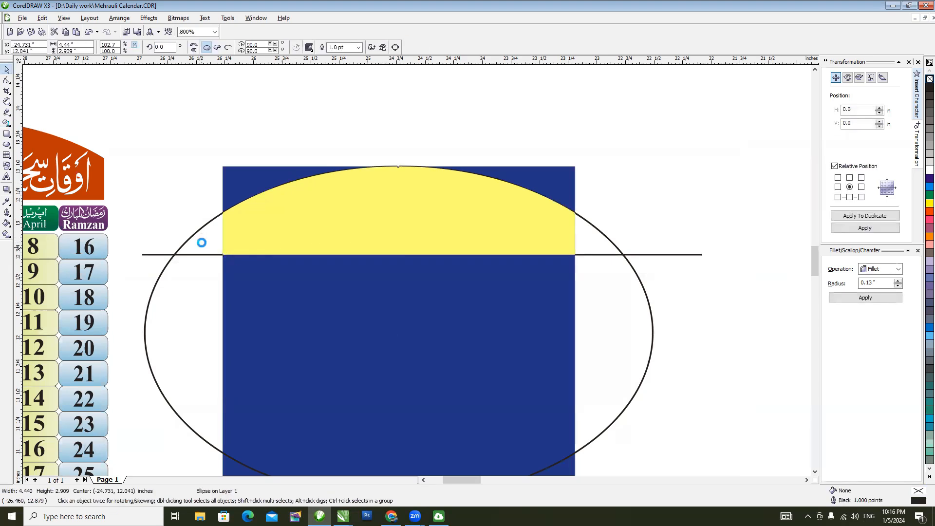
key("Delete")
left_click(189, 254)
key("Delete")
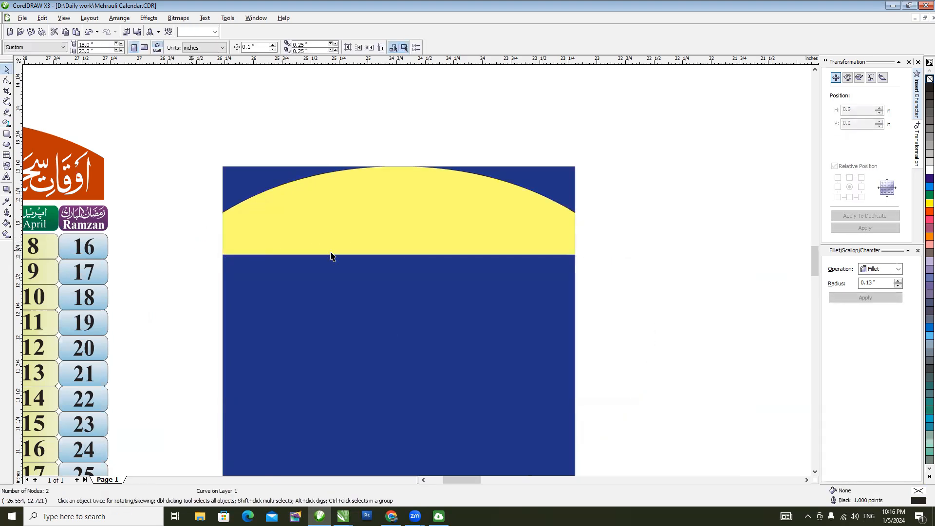
key("h")
scroll(362, 248, "down", 1)
left_click_drag(425, 276, 414, 166)
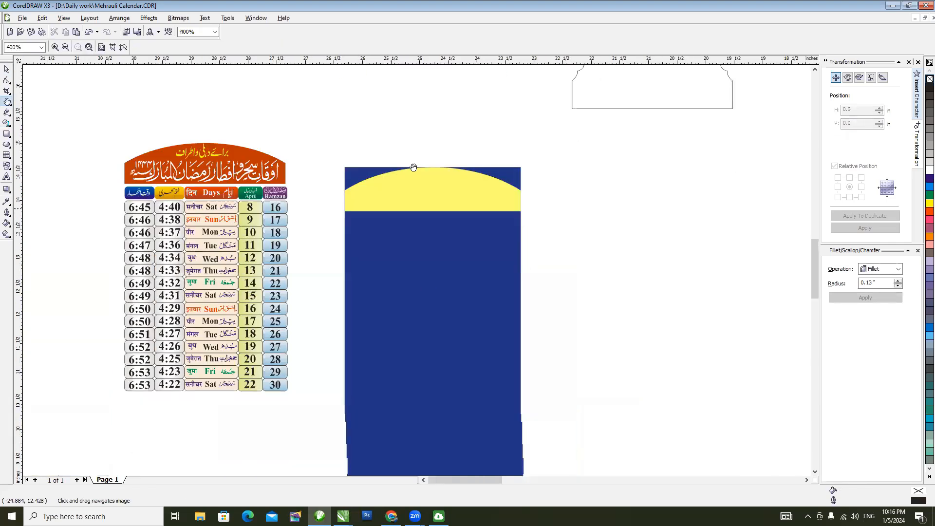
key("space")
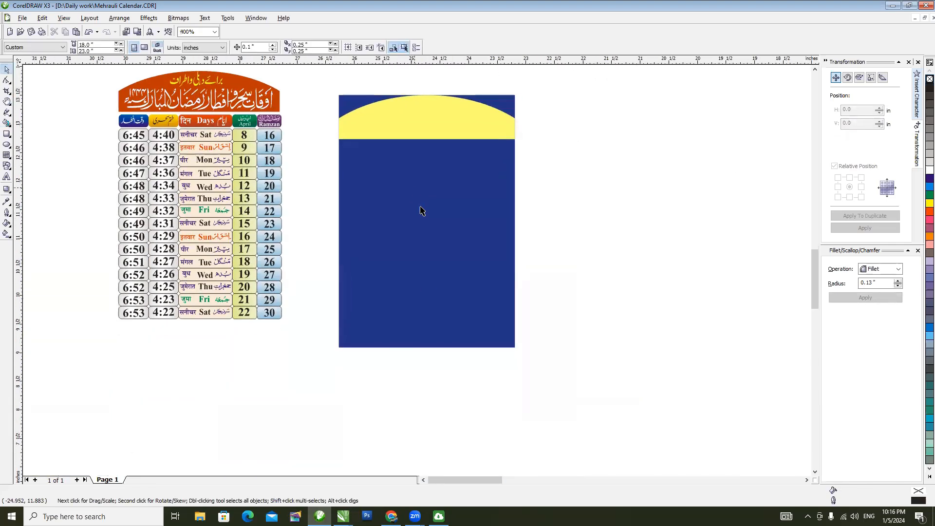
Step: Make a 10% Black copy of the blue rectangle as a strip about 0.26 in tall just below the yellow arch
left_click(422, 211)
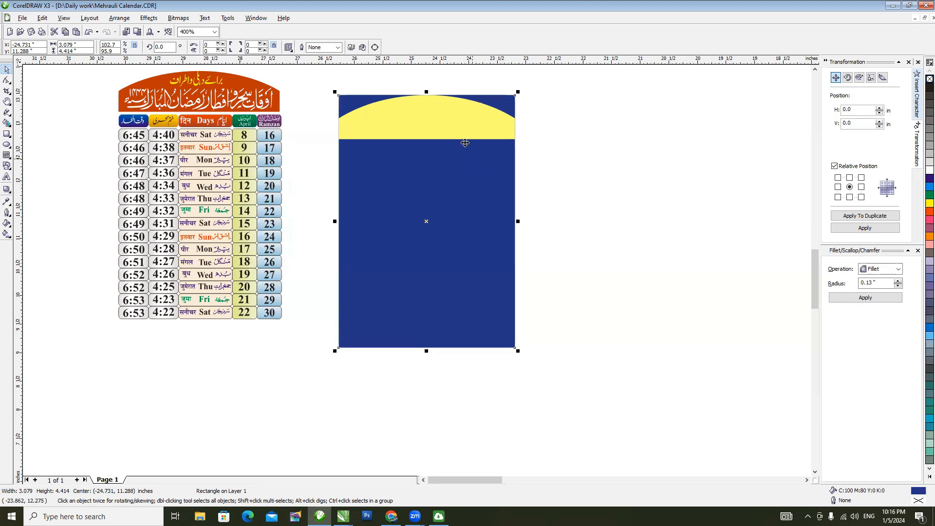
left_click_drag(426, 92, 426, 137)
left_click(929, 163)
left_click_drag(428, 326, 441, 159)
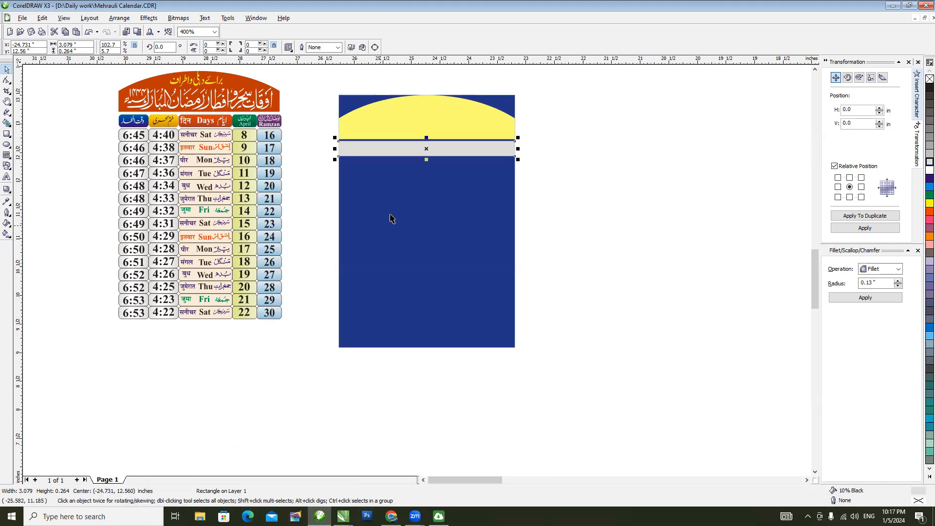
Step: Narrow the grey strip to a cell about 0.47 in wide against the blue rectangle's right edge
key("F2")
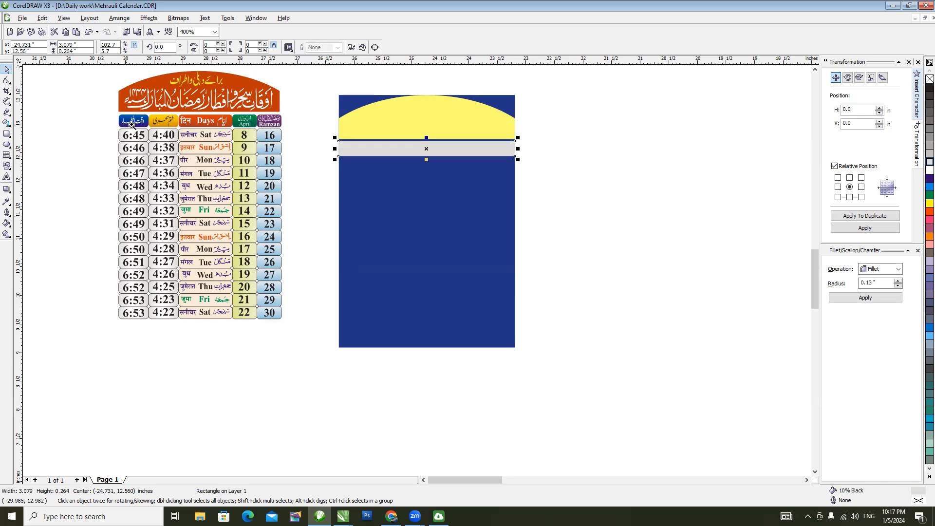
left_click_drag(104, 117, 547, 217)
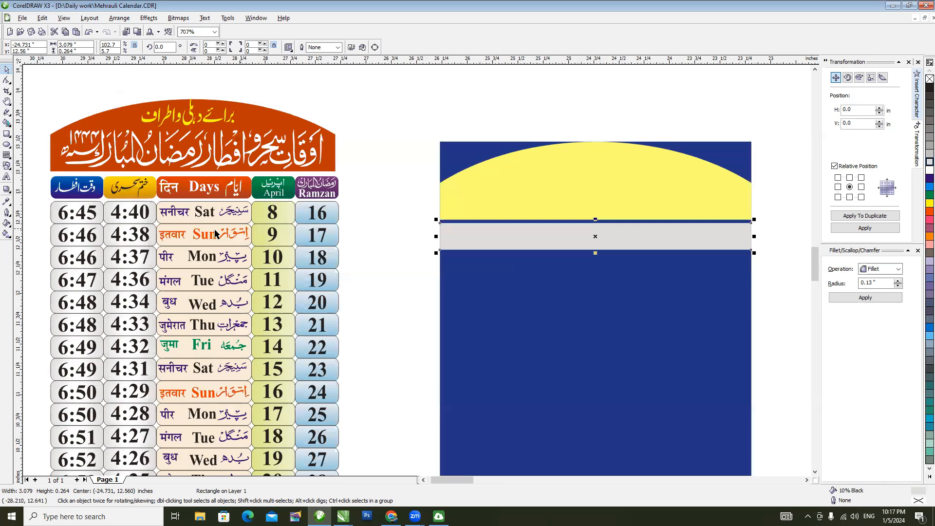
key("h")
left_click_drag(266, 263, 276, 215)
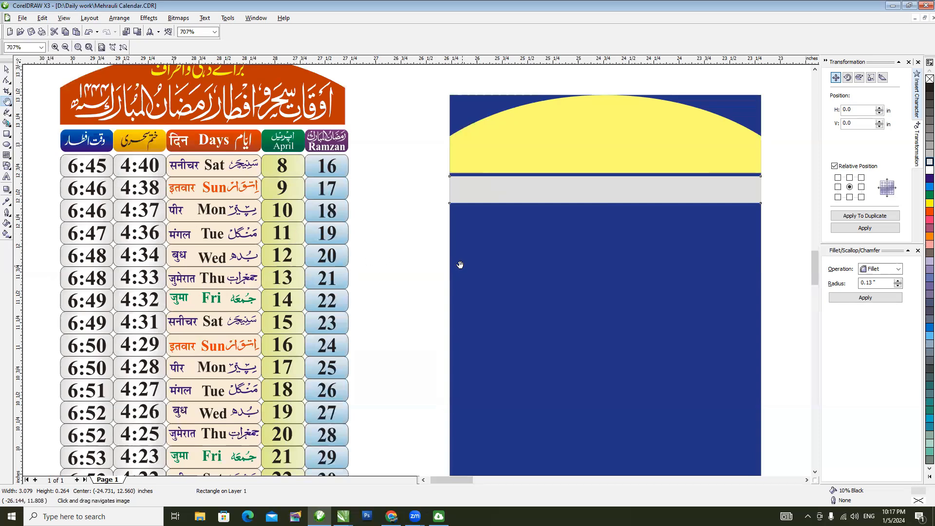
left_click_drag(460, 264, 357, 263)
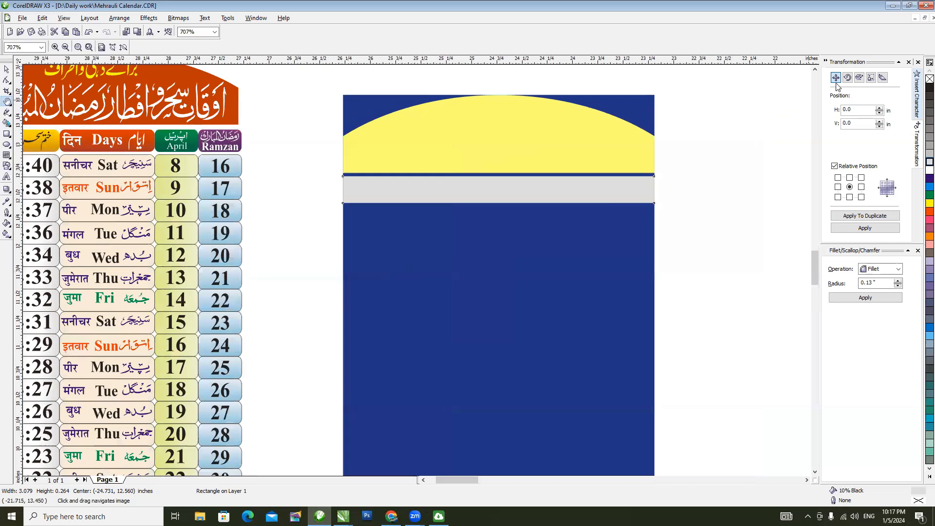
left_click(824, 61)
left_click_drag(437, 236, 570, 227)
key("space")
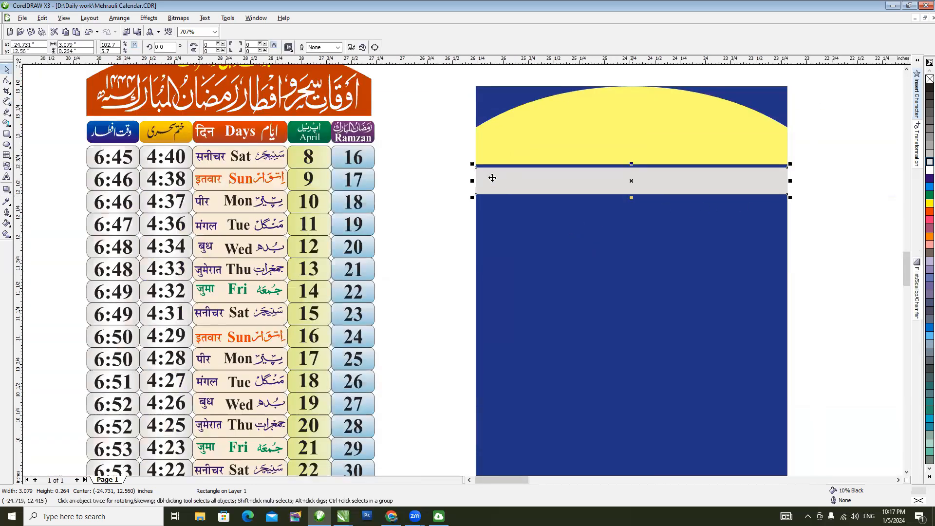
left_click_drag(475, 181, 736, 187)
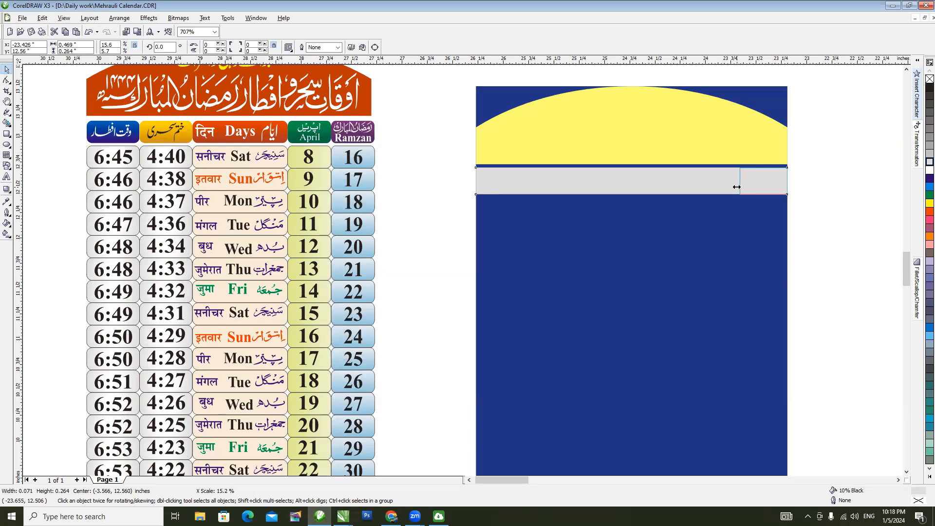
left_click_drag(736, 187, 736, 187)
left_click(674, 188)
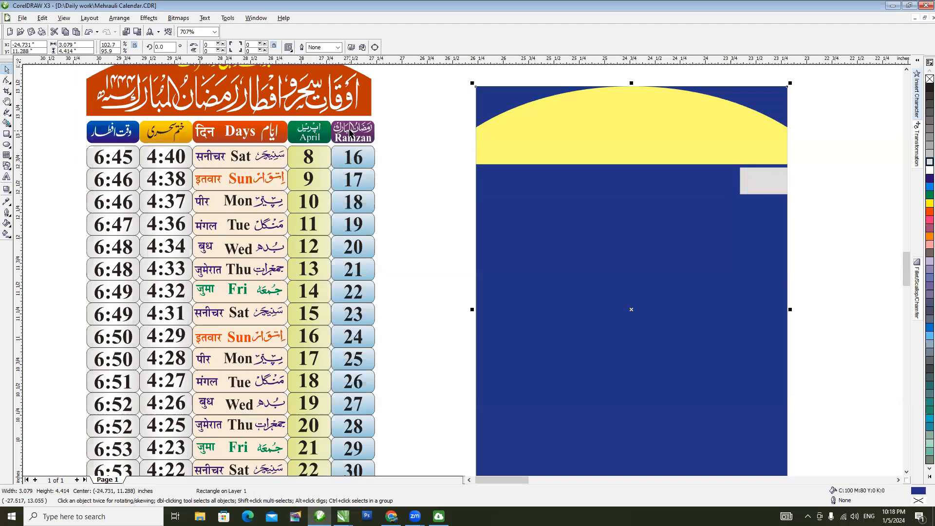
Step: Copy the Urdu and English Ramzan heading onto the grey cell and narrow the cell to about 0.45 in
left_click_drag(351, 130, 765, 180)
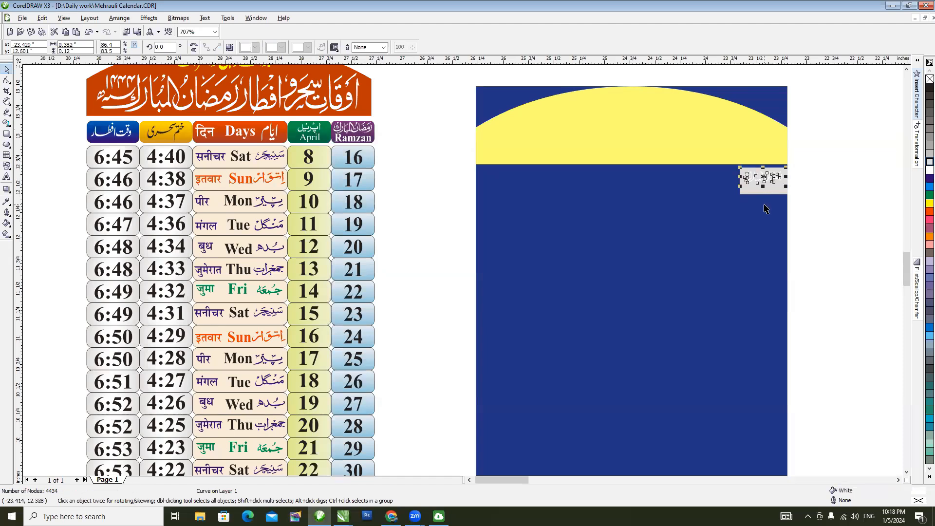
left_click(736, 181)
left_click_drag(736, 181, 736, 186)
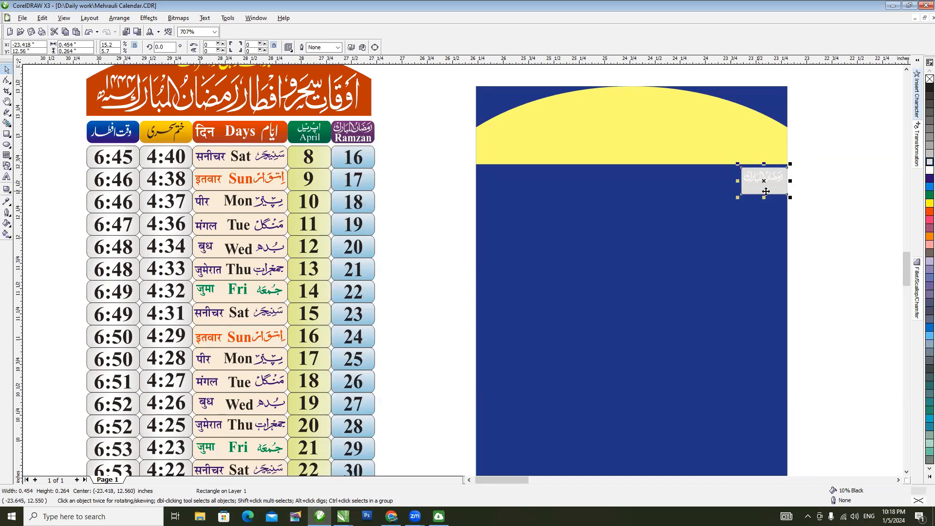
left_click(353, 138)
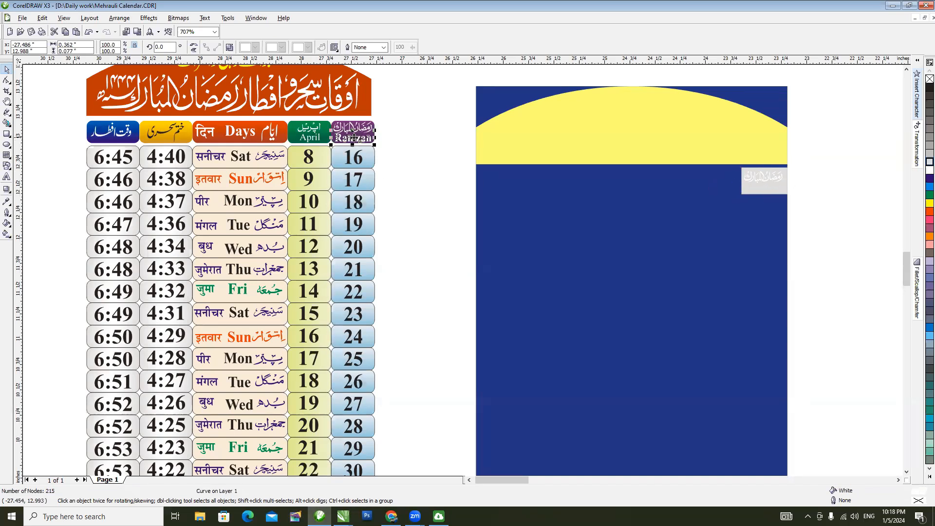
left_click_drag(773, 197, 763, 188)
right_click(763, 187)
key("Escape")
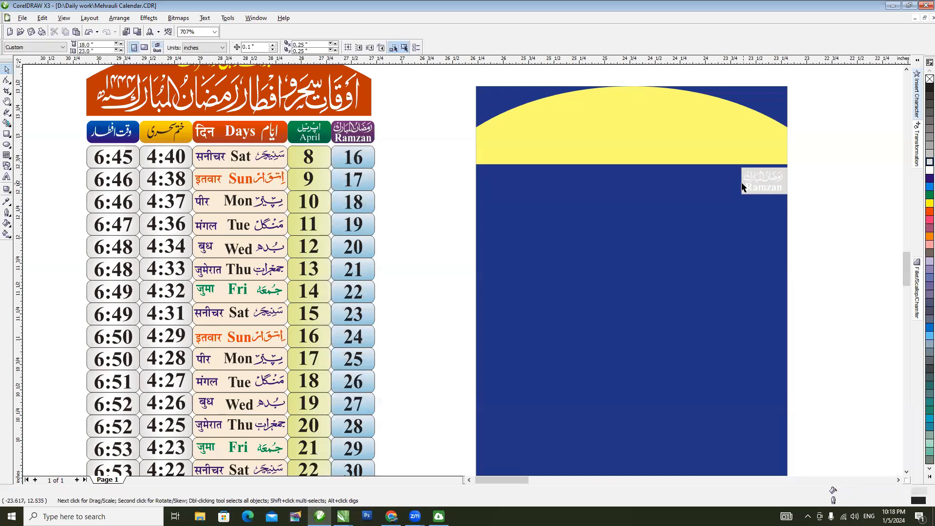
Step: Duplicate the Ramzan cell's grey box to its left and copy the Urdu and English April heading onto it
left_click(742, 187)
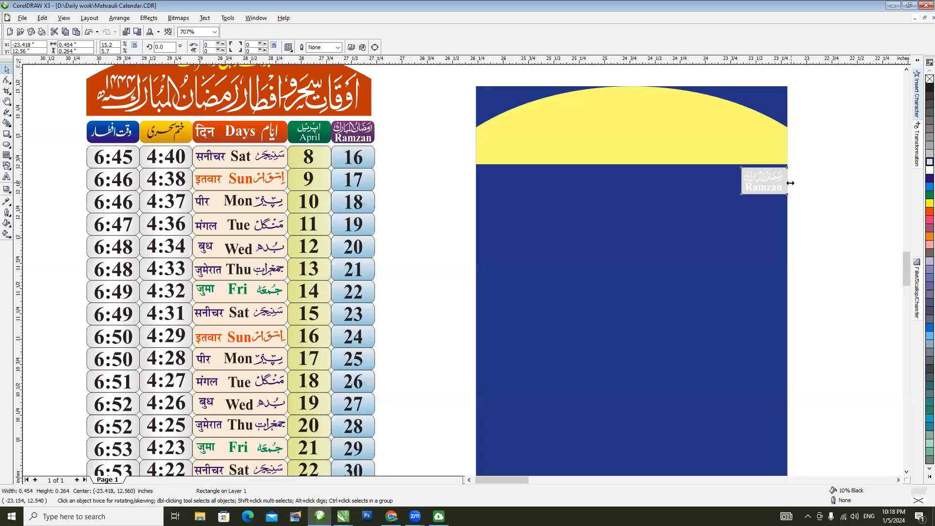
left_click_drag(753, 182, 732, 185)
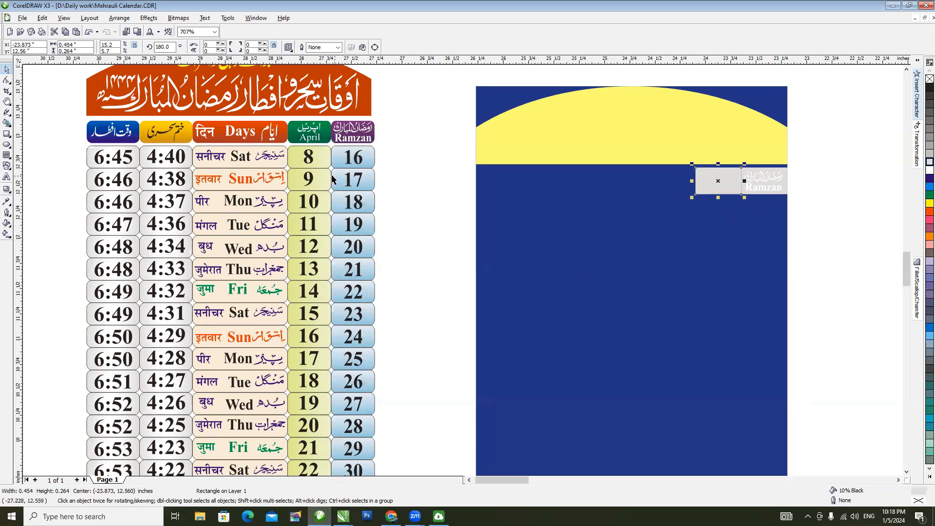
left_click(311, 138)
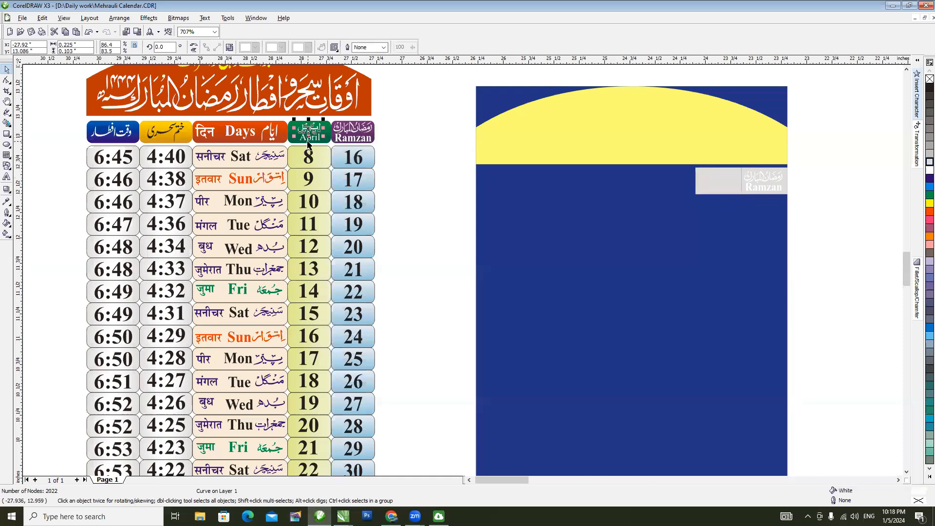
left_click(310, 134, "shift")
left_click_drag(464, 196, 680, 189)
right_click(718, 183)
Step: Add a third grey cell left of the April cell and widen it to about 1.24 in
left_click(818, 200)
left_click(735, 189)
right_click(679, 189)
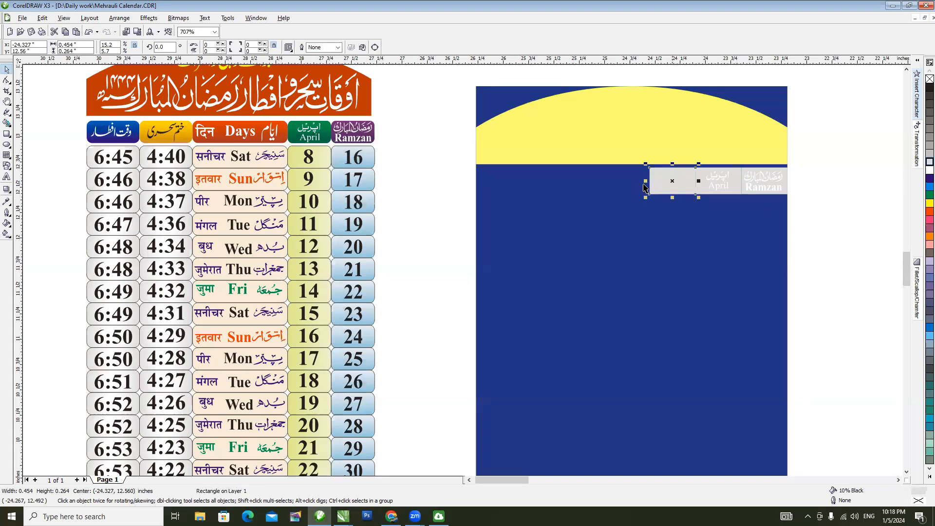
left_click_drag(646, 182, 566, 183)
Step: Fill the remaining space left of the wide cell with two equal grey cells about 0.465 in wide
left_click_drag(698, 181, 532, 188)
left_click_drag(448, 184, 500, 186)
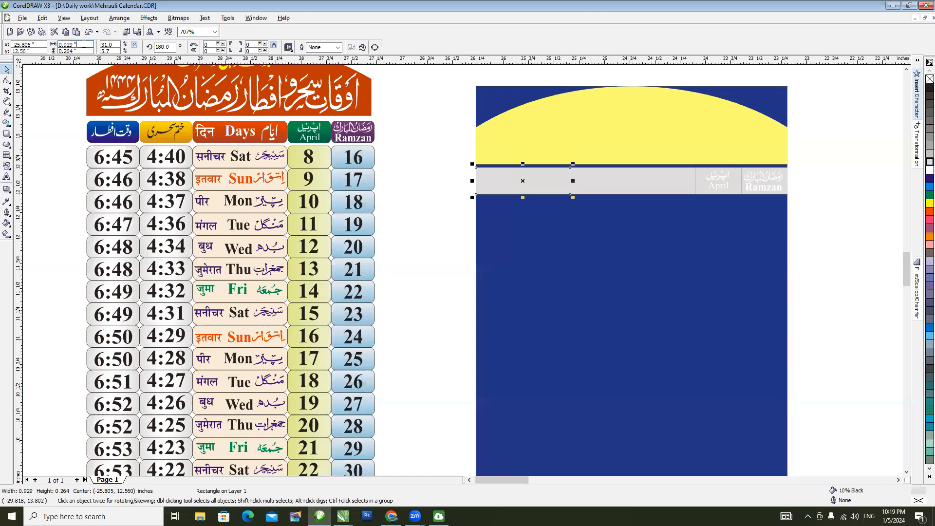
key("Return")
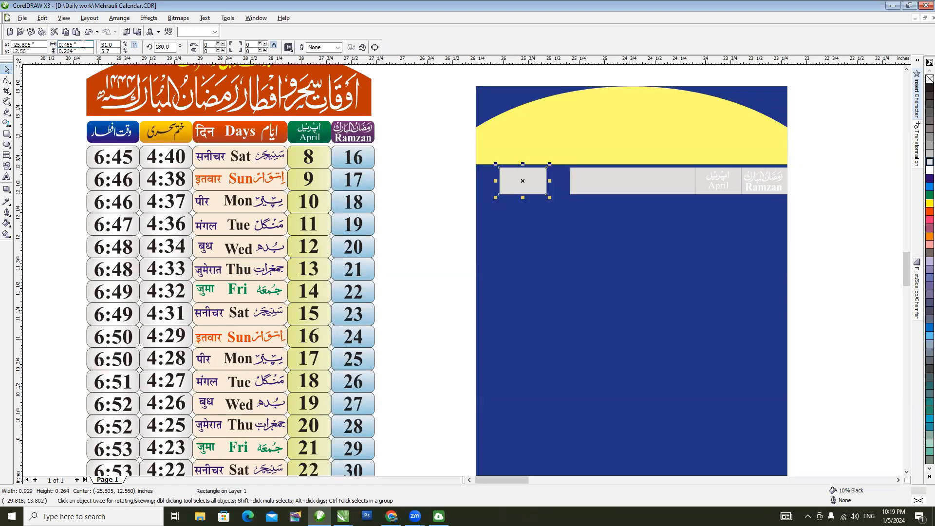
mouse_move(526, 183)
left_mouse_down()
mouse_move(548, 183)
mouse_move(511, 188)
left_mouse_up()
right_click(511, 188)
left_click(446, 237)
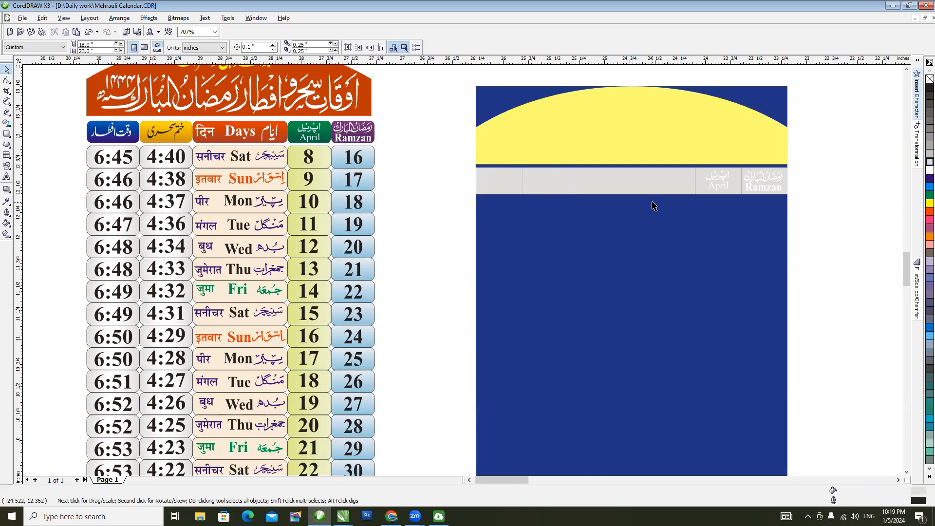
Step: Try to round the April cell's corners with a 0.06 in fillet
key("h")
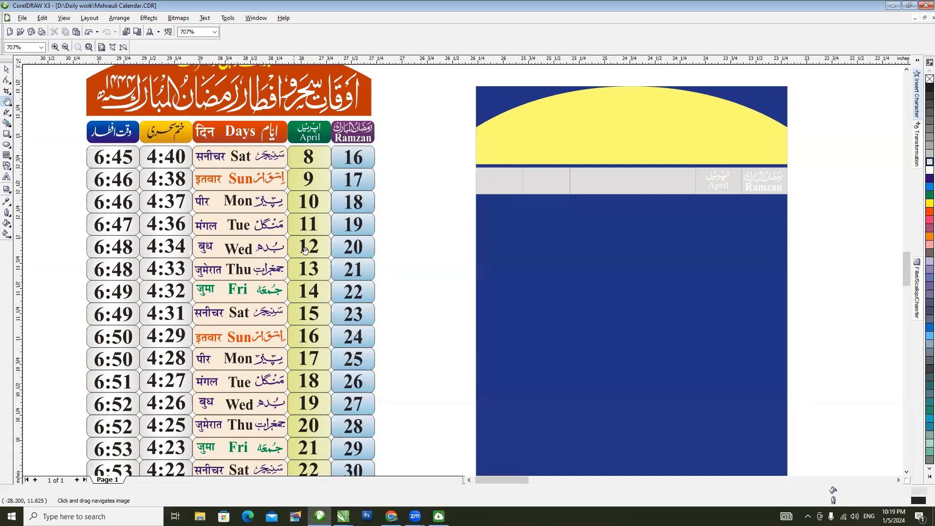
left_click_drag(700, 236, 579, 226)
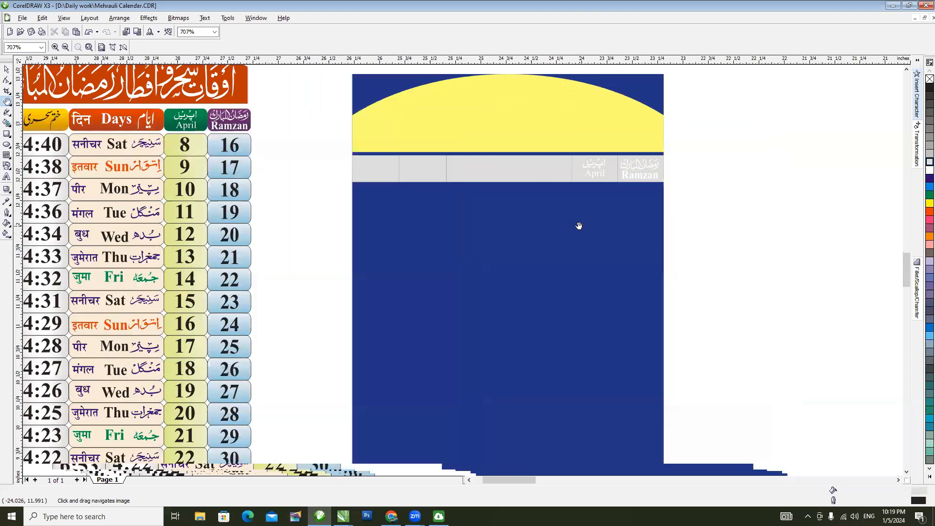
key("space")
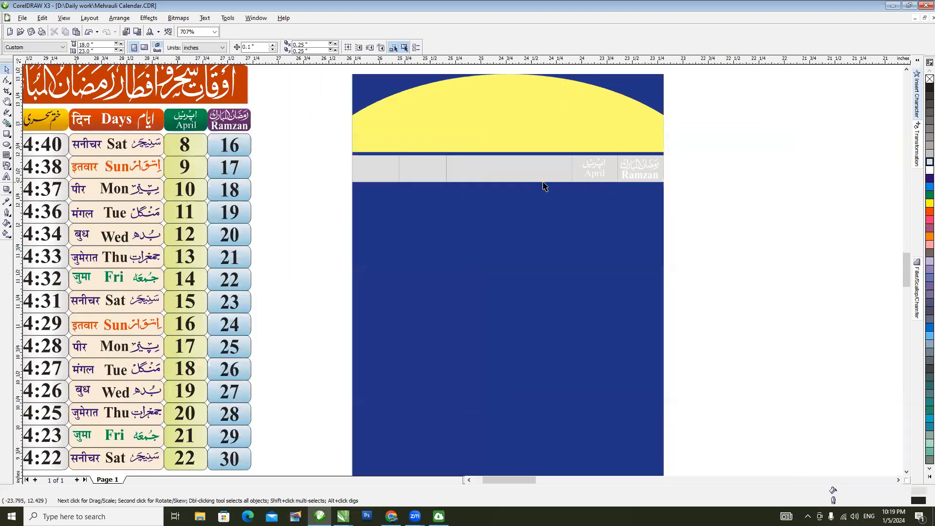
left_click(494, 170)
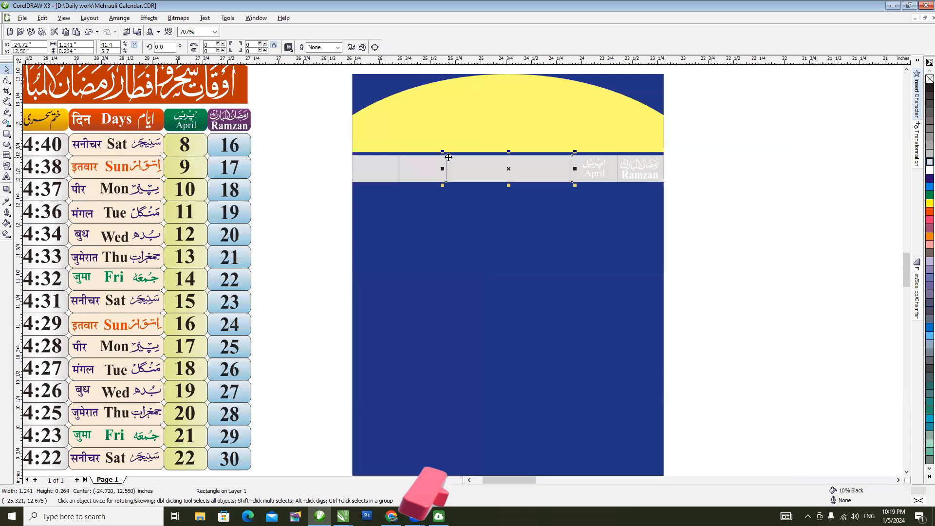
left_click(920, 299)
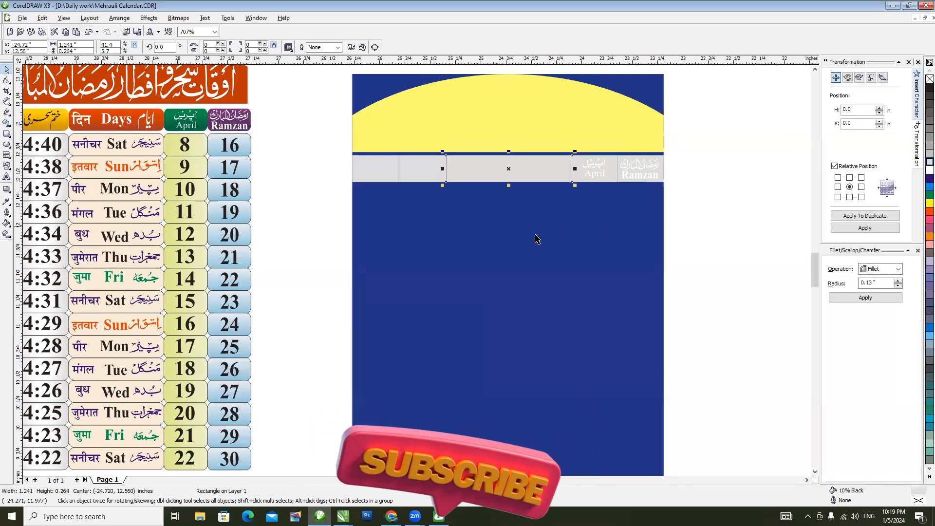
left_click_drag(336, 146, 723, 234)
left_click(590, 253)
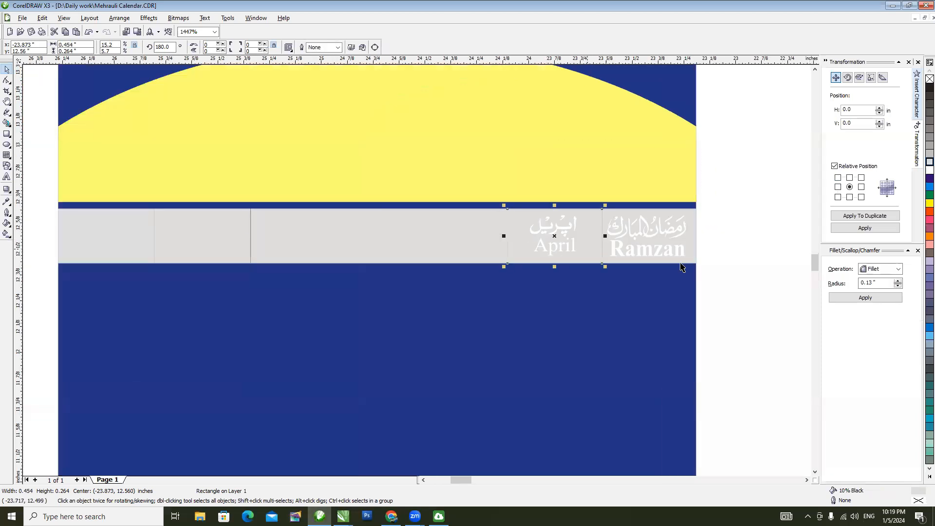
left_click(897, 286)
left_click(863, 298)
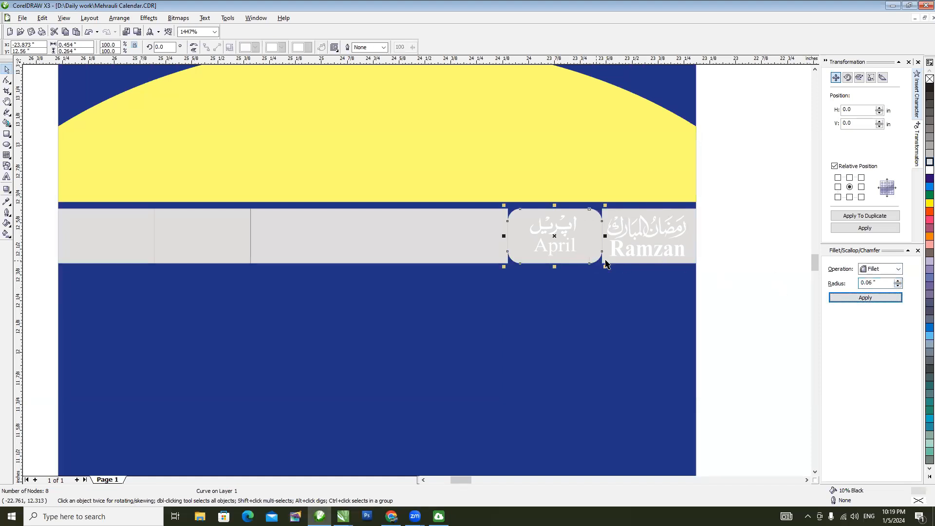
key("ctrl+z")
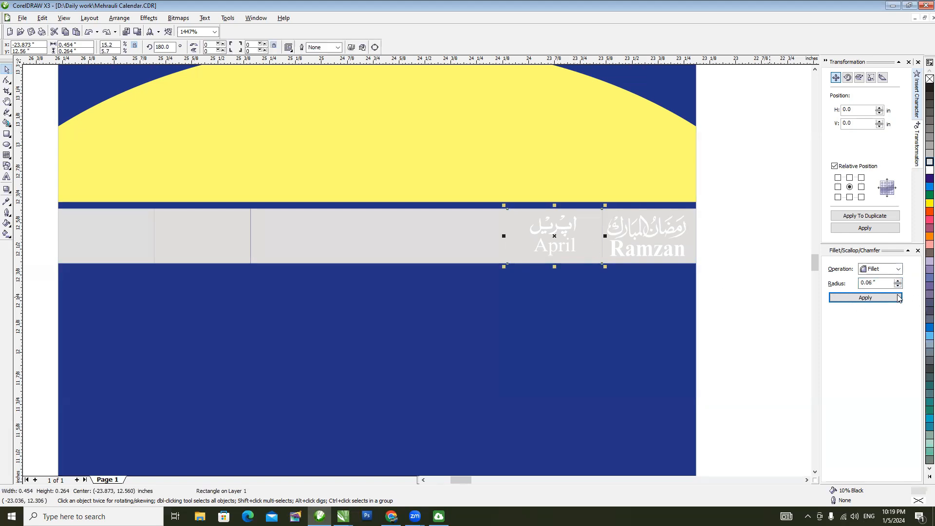
Step: Round the corners of all five grey header cells with a 0.03 in fillet
left_click(897, 286)
left_click(897, 286)
left_click(865, 297)
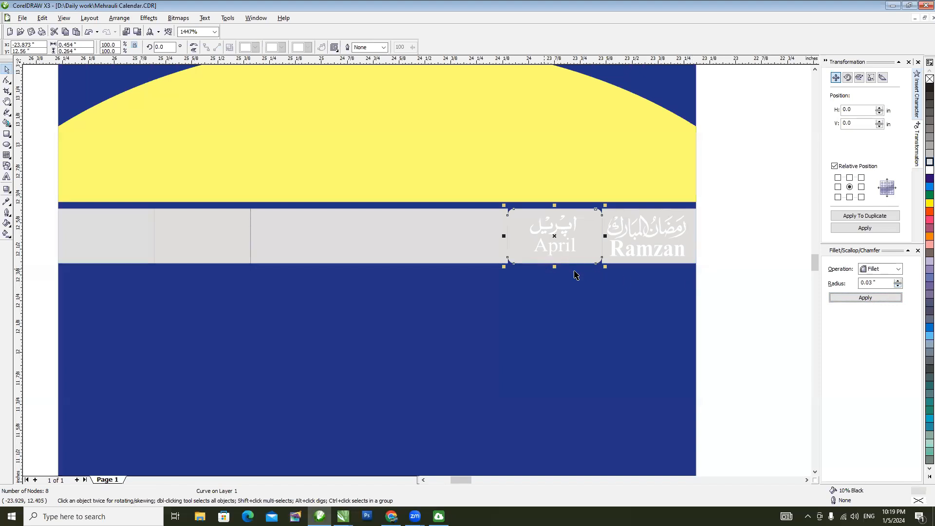
left_click(619, 263)
left_click(447, 247, "shift")
left_click(157, 242, "shift")
left_click(134, 243, "shift")
left_click(861, 297)
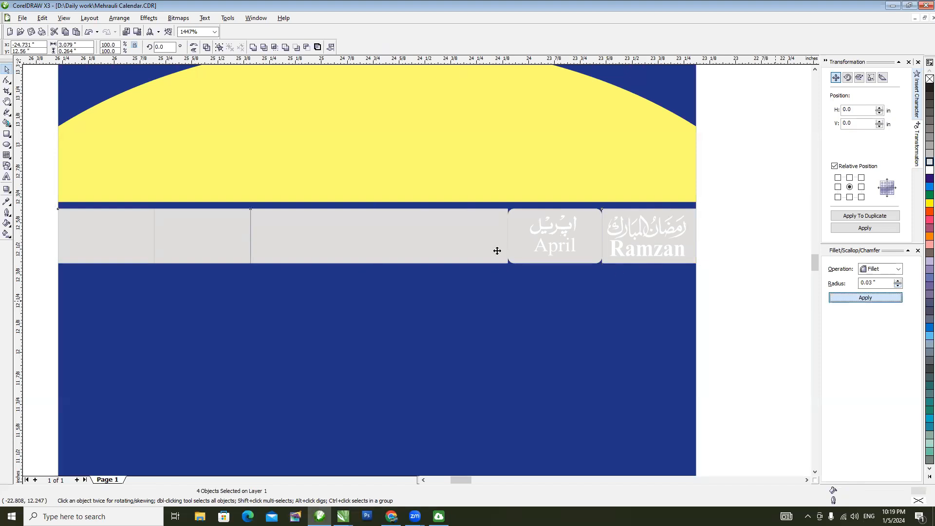
Step: Fill the Ramzan header cell with Purple and give it a 90-degree linear fountain fill fading to white at the top
key("h")
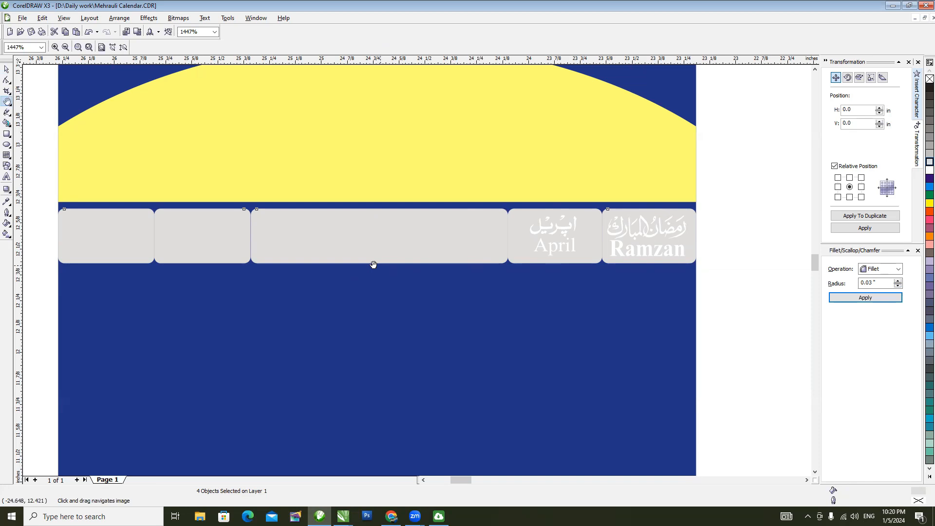
key("F3")
key("space")
left_click(318, 215)
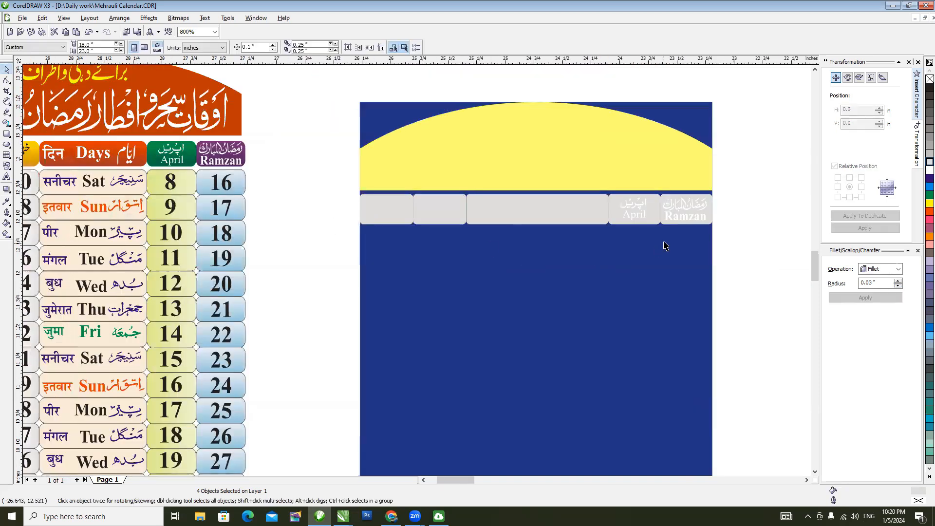
left_click(712, 213)
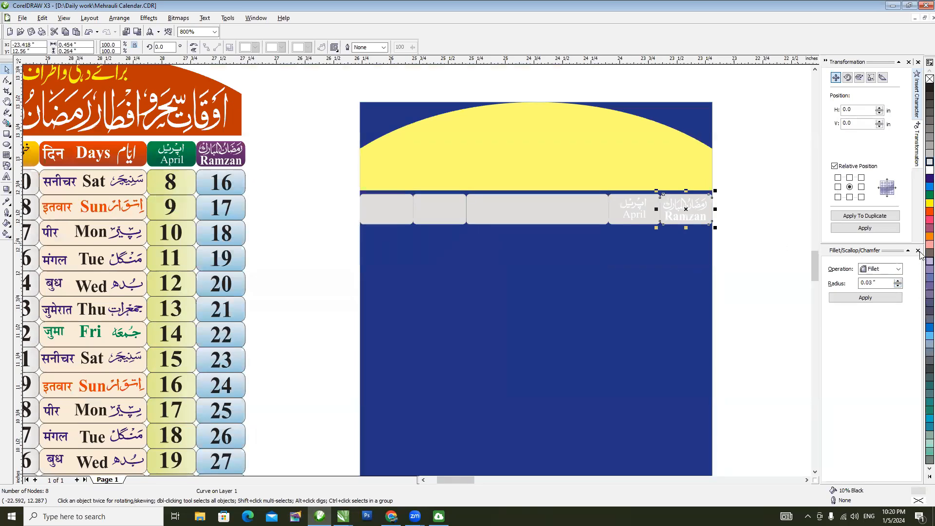
left_click(929, 166)
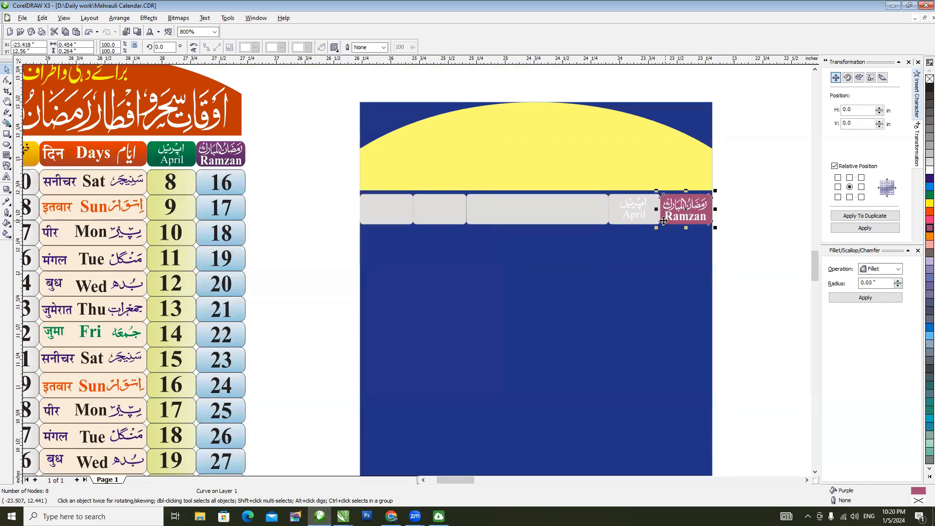
key("g")
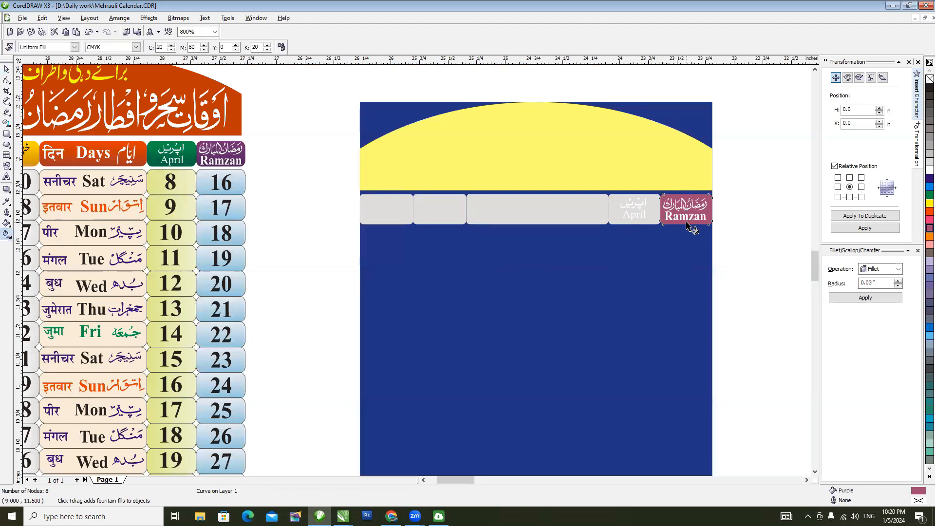
left_click_drag(685, 200, 685, 226)
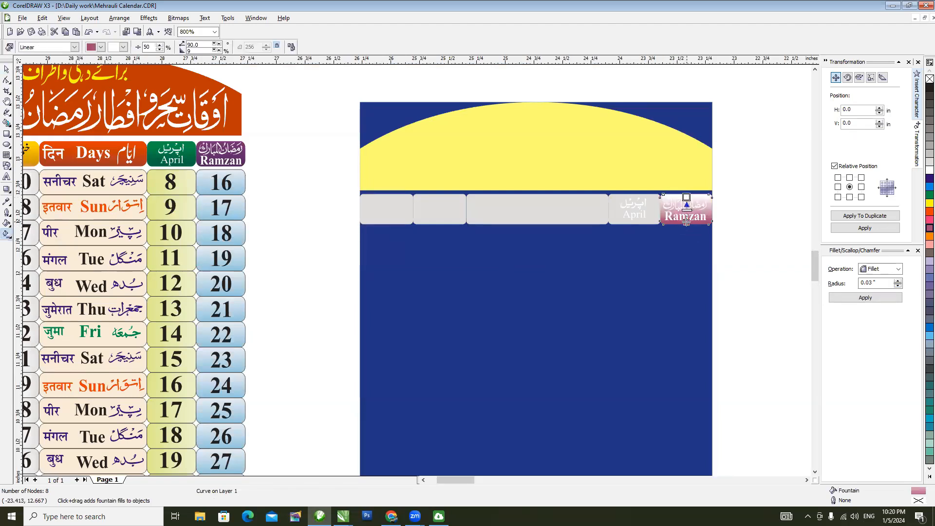
Step: Set the start colour of the Ramzan cell's gradient to a dark purple, C72 M98 Y38 K5
left_click(101, 47)
left_click(102, 129)
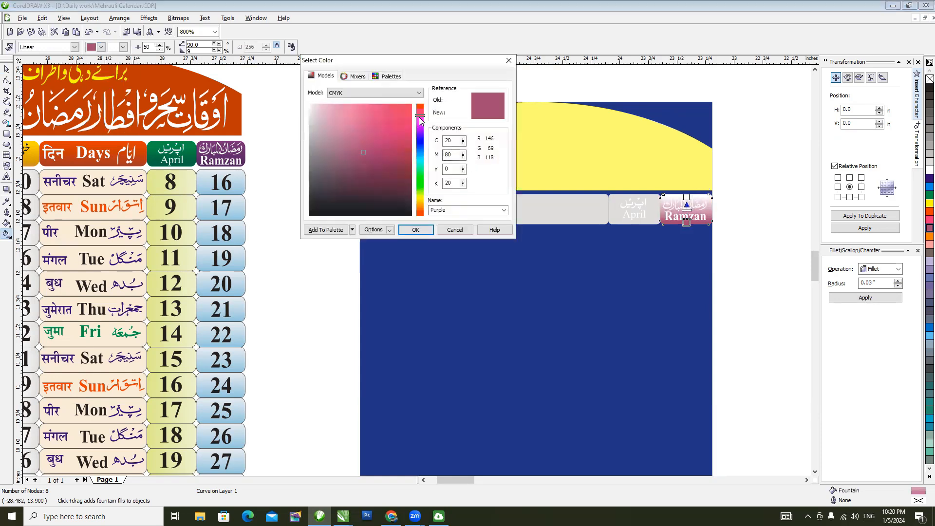
left_click_drag(420, 121, 419, 122)
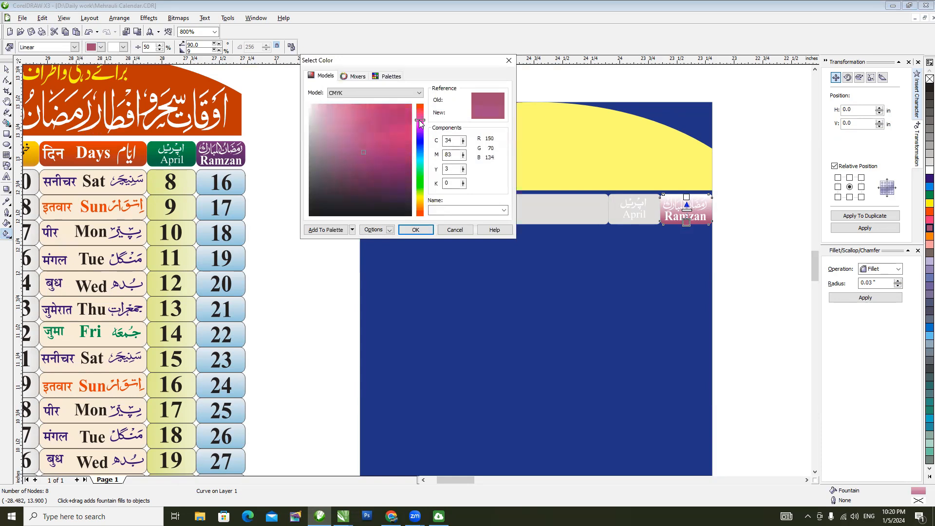
left_click(386, 170)
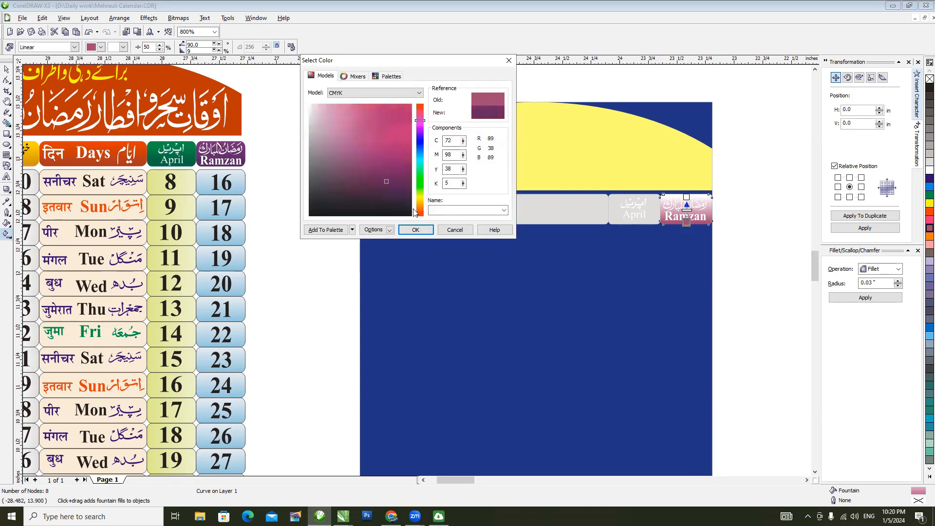
left_click(416, 229)
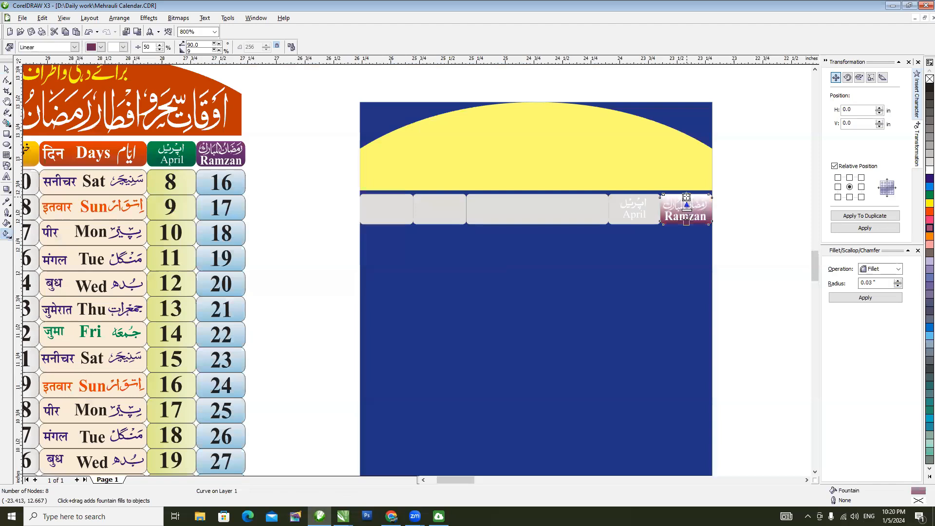
Step: Change the end colour of the Ramzan cell's gradient to Magenta and then darken it to a muted crimson shade
left_click(124, 47)
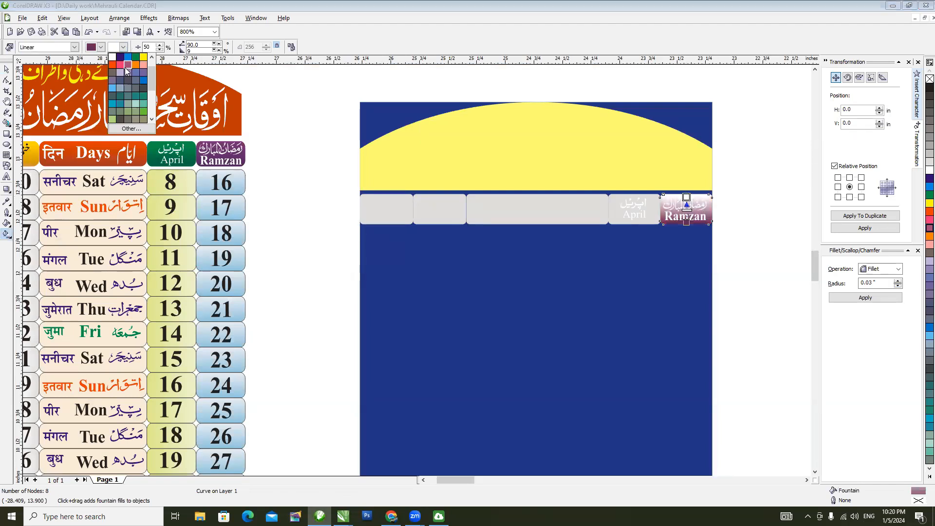
left_click(120, 65)
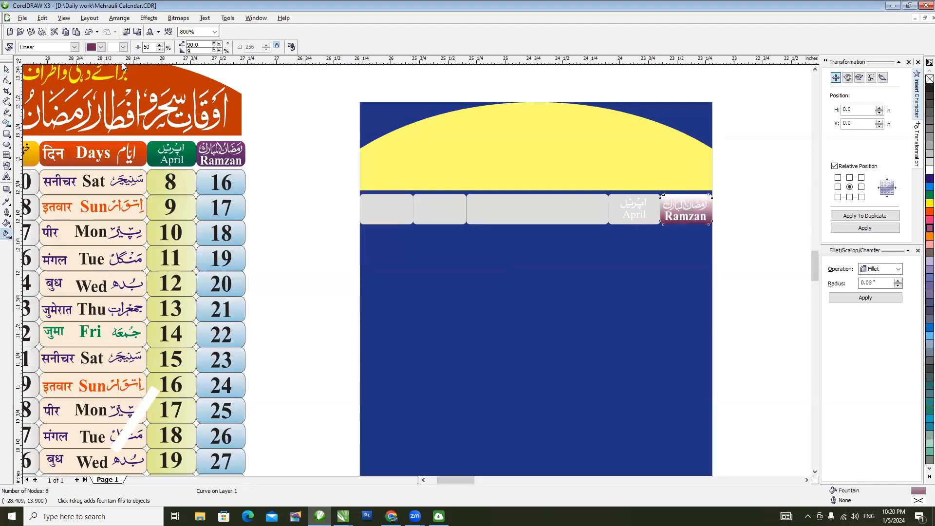
left_click(123, 47)
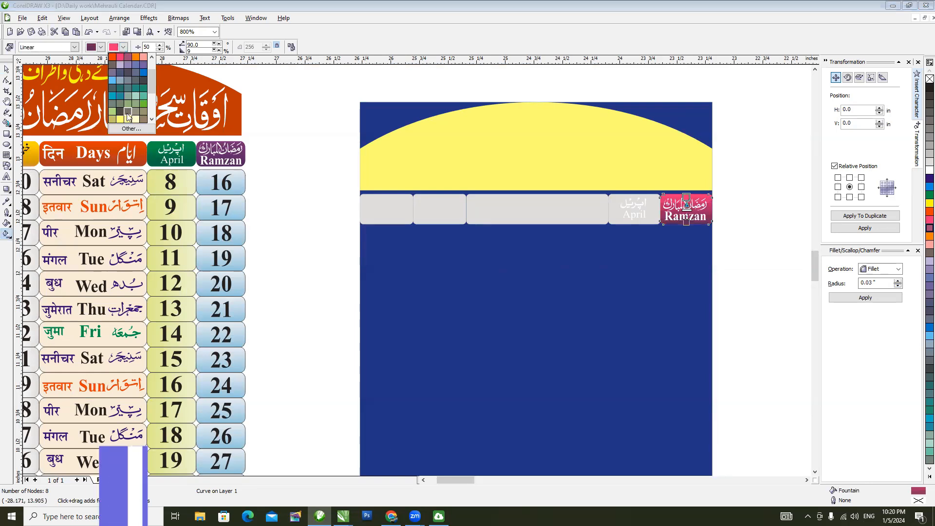
left_click(130, 128)
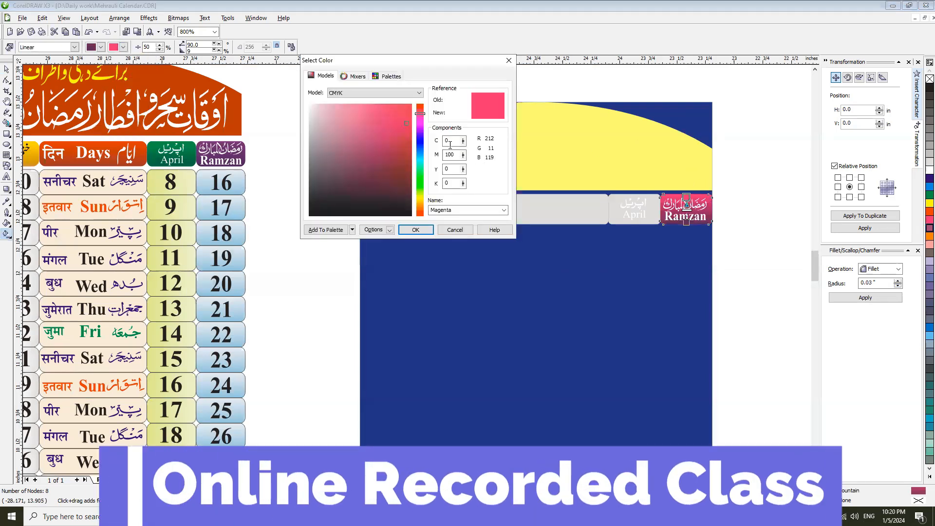
left_click(400, 129)
left_click(396, 142)
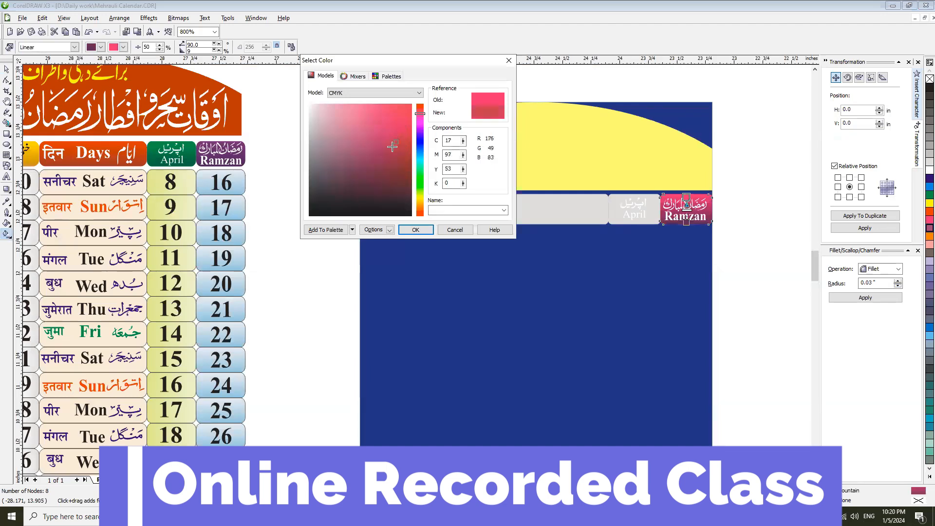
left_click(393, 146)
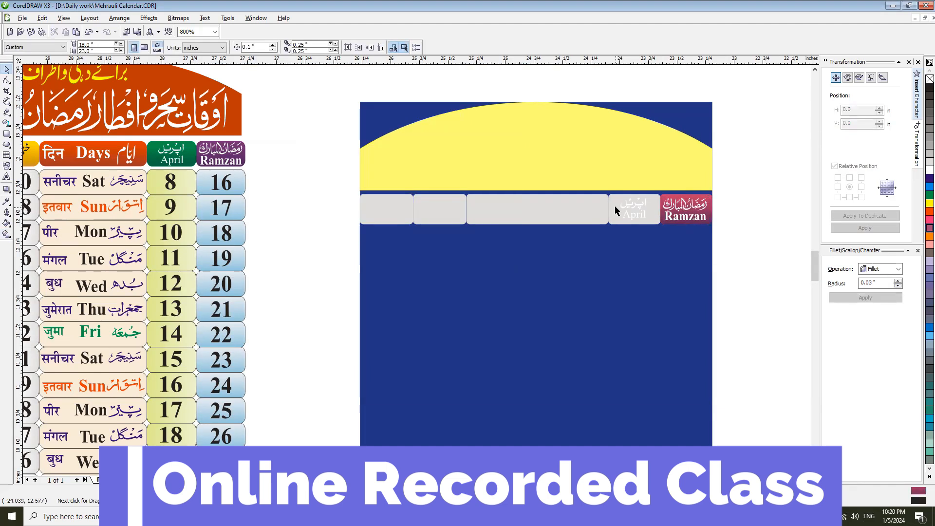
Step: Fill the April header cell with a vertical linear gradient starting in dark green, C93 M49 Y95 K19
left_click(614, 207)
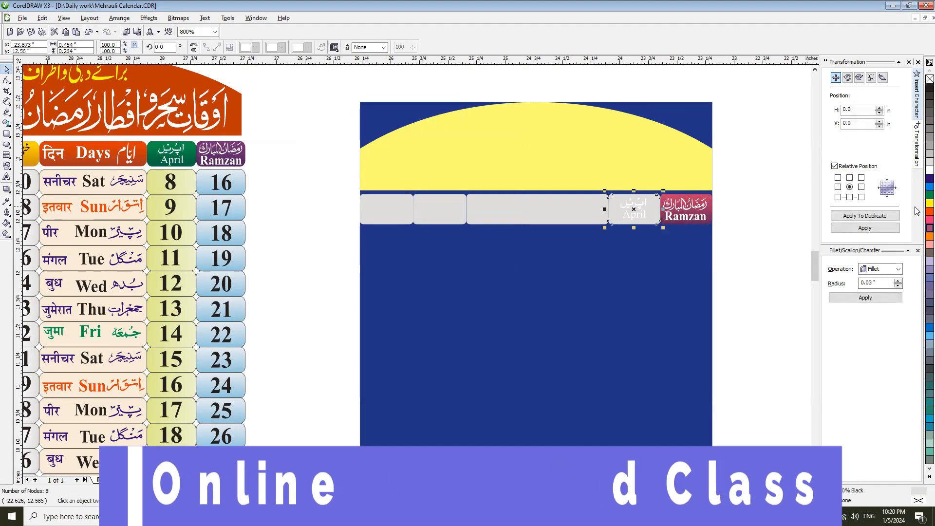
left_click(929, 195)
key("g")
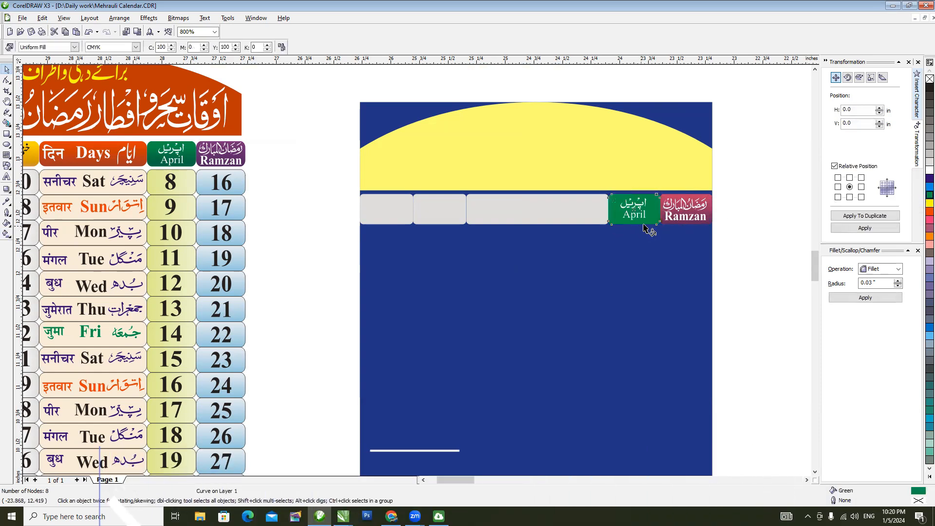
left_click_drag(634, 221, 634, 193)
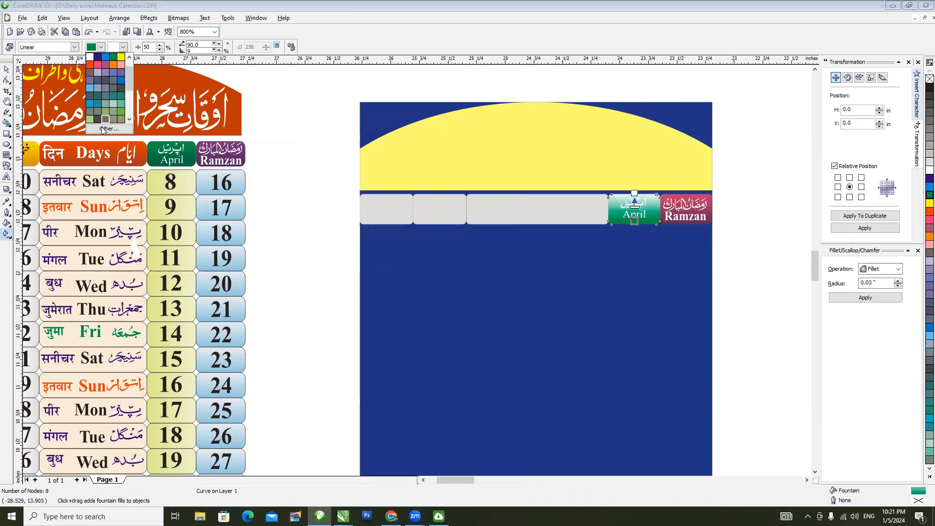
left_click(419, 232)
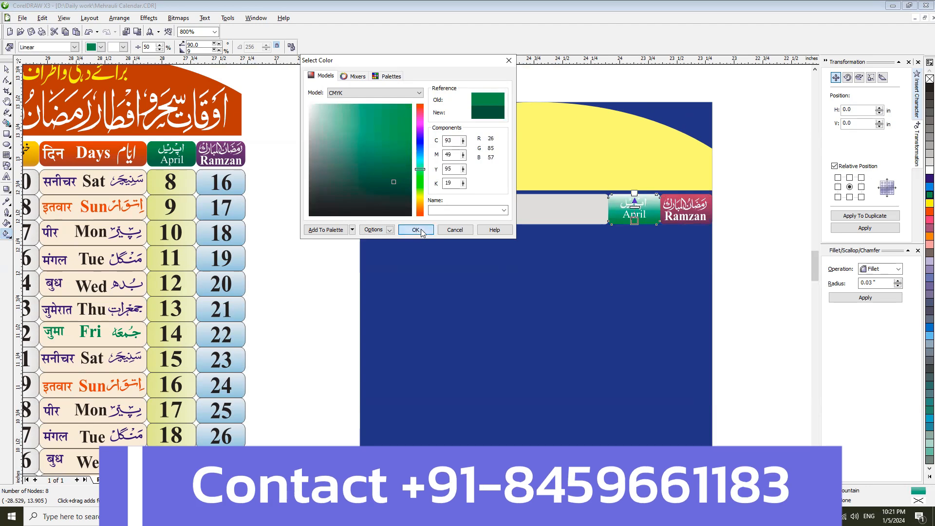
Step: Set the end colour of the April cell's gradient to a medium green
left_click(124, 46)
left_click(131, 129)
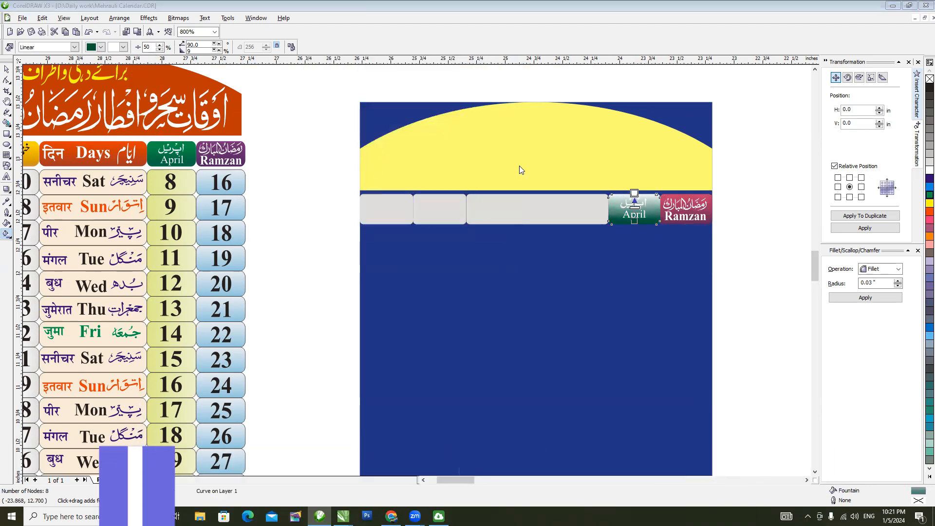
left_click(419, 181)
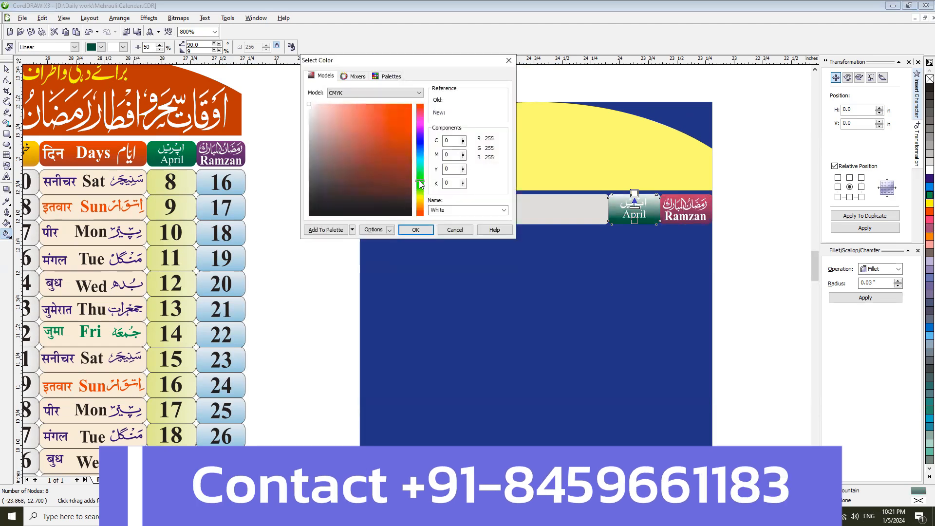
left_click(385, 163)
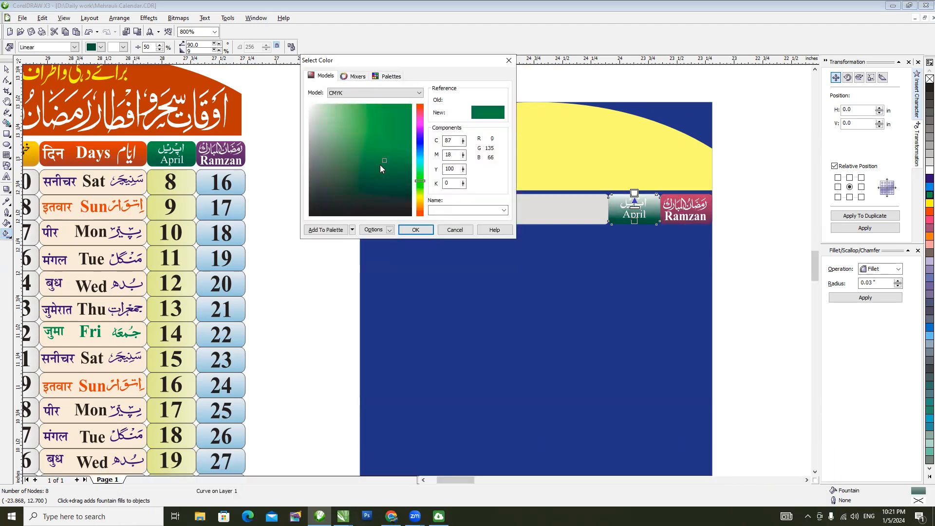
left_click(407, 228)
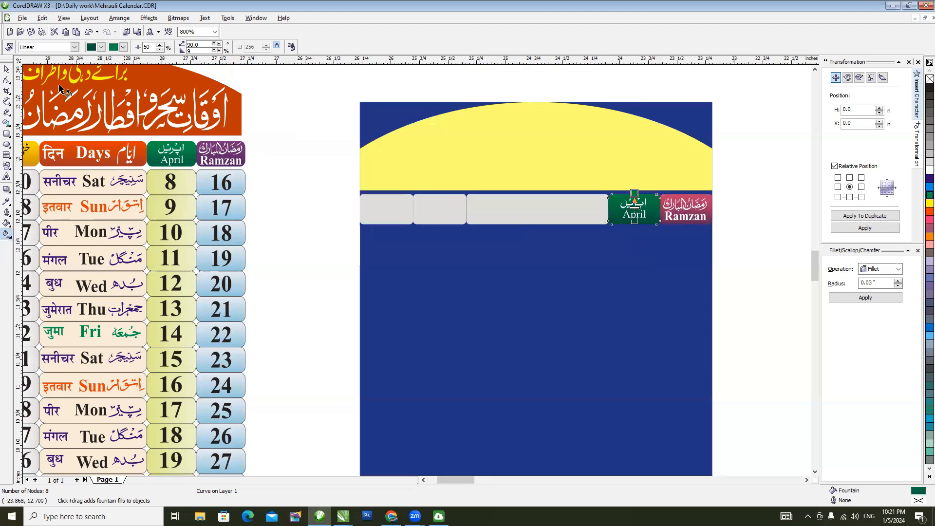
Step: Copy the orange, yellow and blue header fills from the reference timetable onto the three remaining grey header cells using object attributes
left_click(5, 70)
left_click_drag(326, 189, 432, 190)
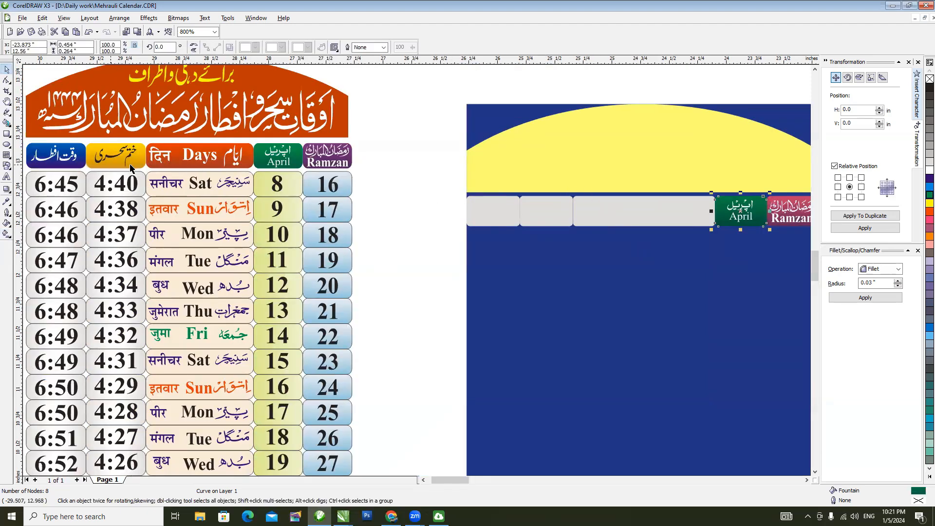
left_click(7, 200)
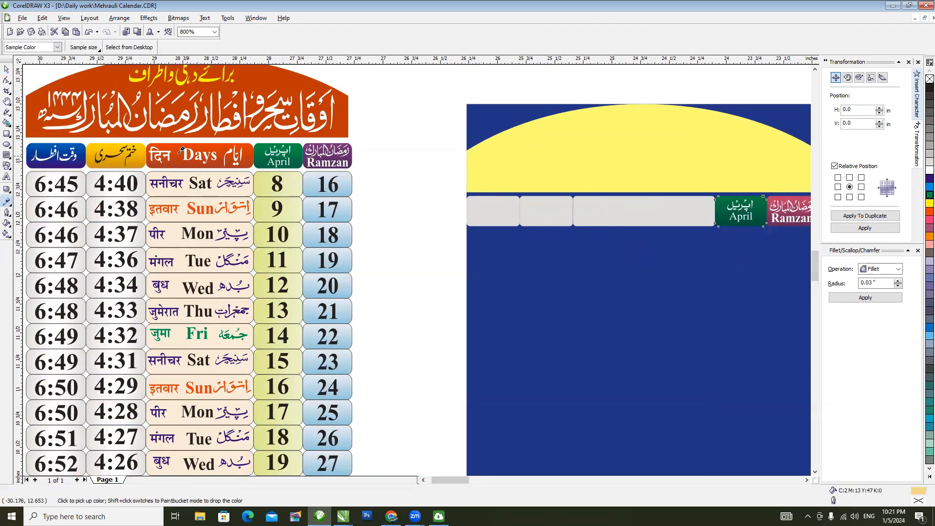
left_click(57, 47)
left_click(31, 54)
left_click(180, 161)
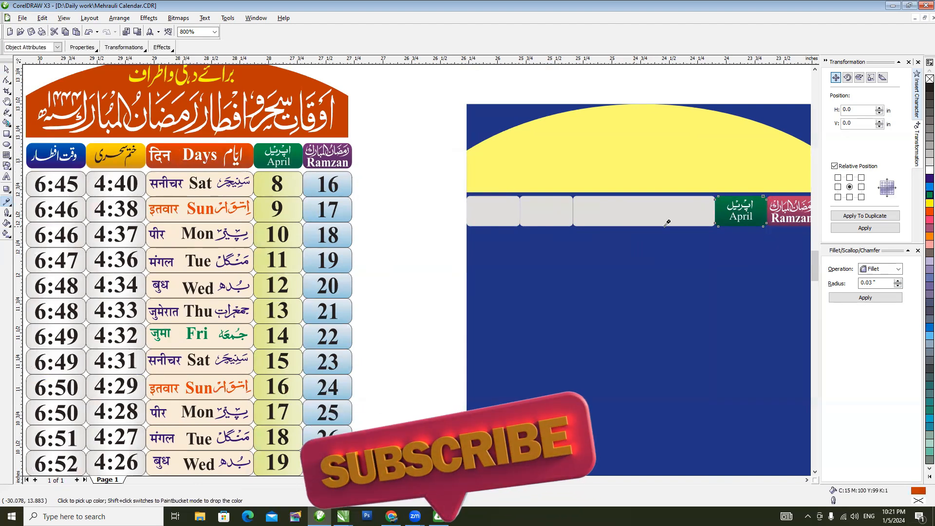
left_click(623, 209)
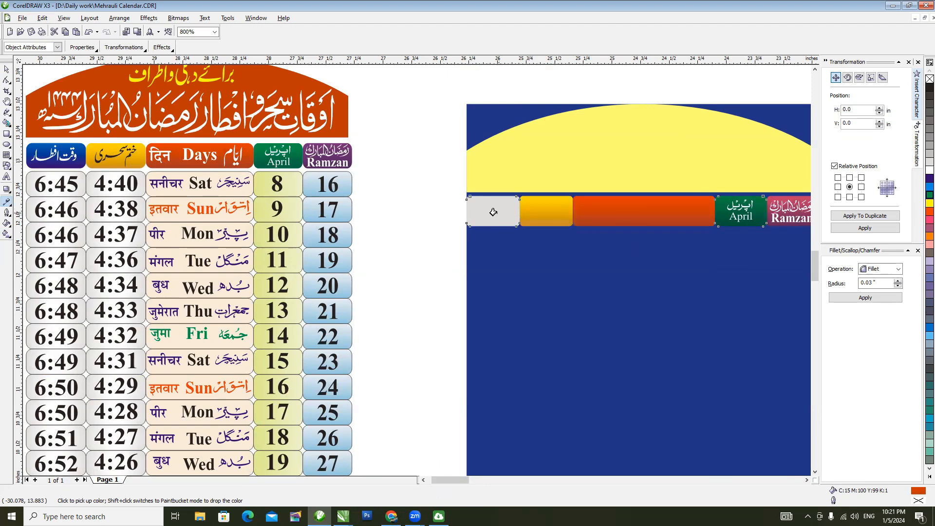
left_click(493, 212)
left_click(7, 69)
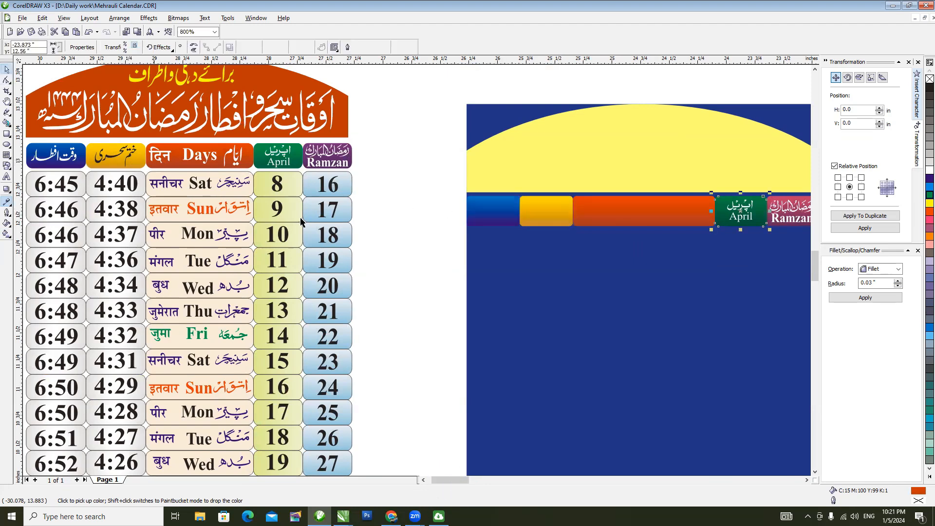
Step: Select all five header cell shapes and place a duplicate row directly beneath them
left_click(427, 267)
key("h")
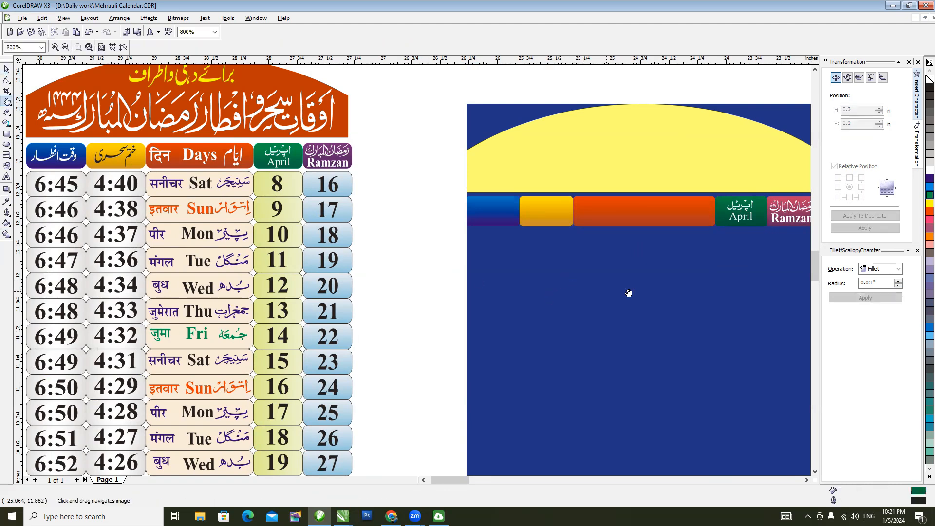
left_click_drag(628, 292, 522, 203)
key("space")
left_click(538, 162)
left_click(499, 166, "shift")
left_click(365, 164, "shift")
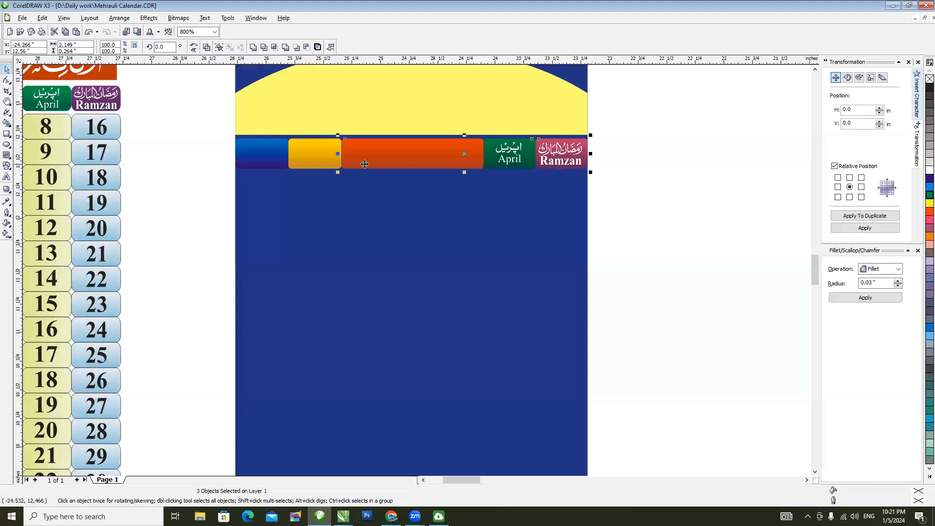
left_click(273, 163, "shift")
left_click(331, 161, "shift")
left_click_drag(324, 157, 569, 217)
right_click(322, 190)
Step: Copy the light blue gradient of the reference's Ramzan date cells onto the second-row cell under the Ramzan header
key("h")
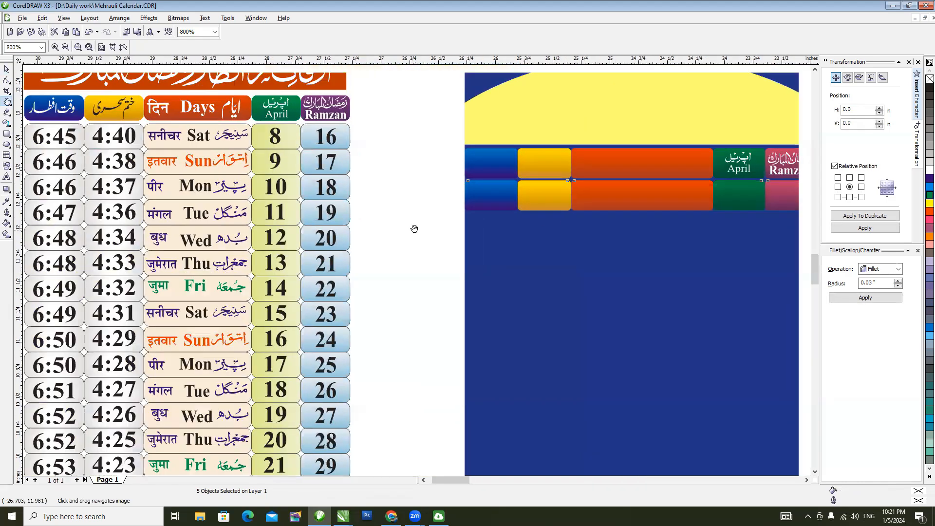
left_click_drag(417, 227, 407, 229)
key("space")
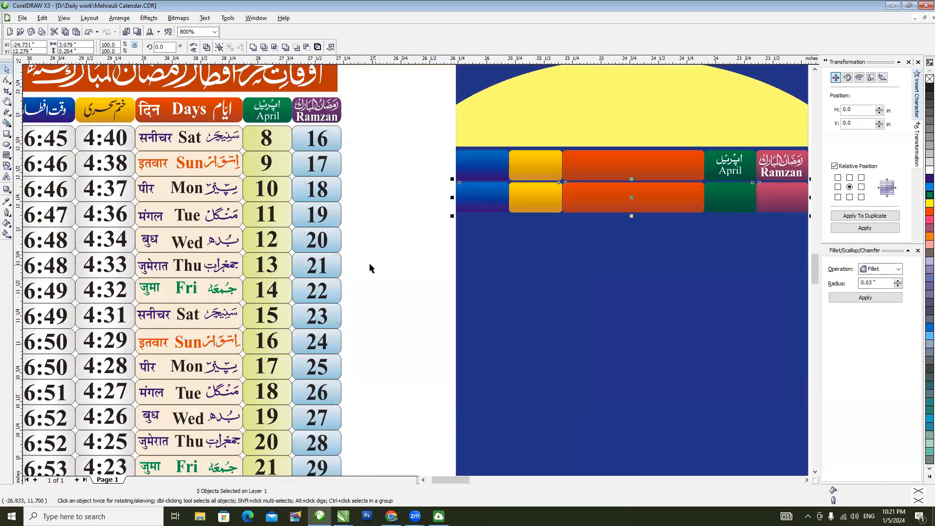
left_click(7, 201)
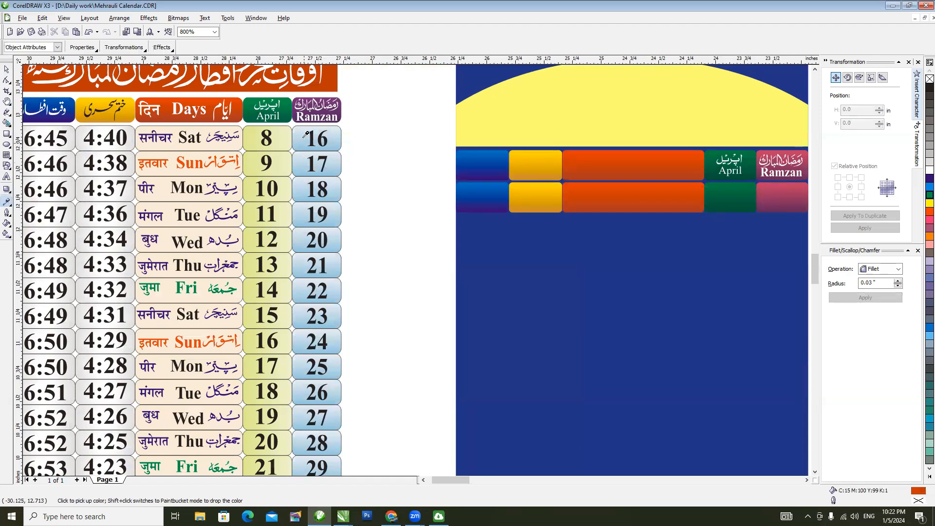
left_click(796, 197, "shift")
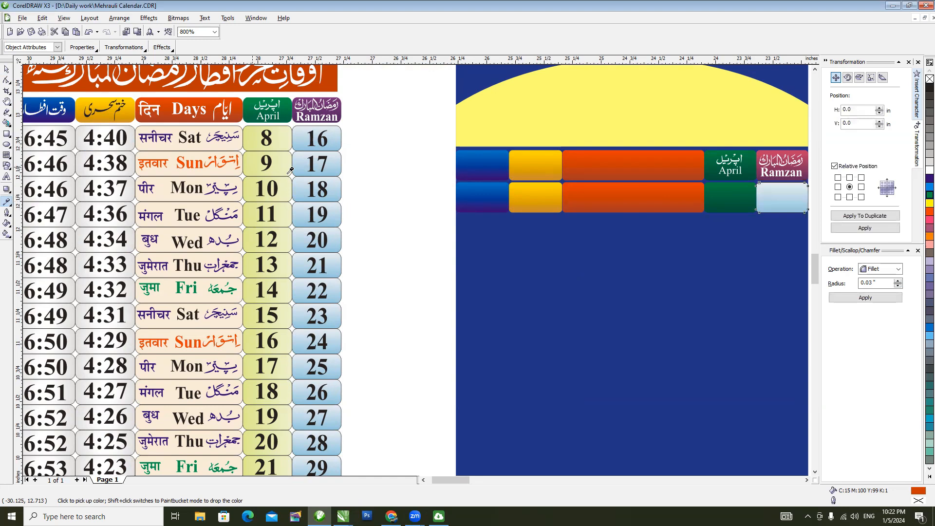
Step: Fill the remaining second-row cells with the reference's light green, cream and grey-white gradient cell attributes, leaving nothing selected
left_click(254, 188)
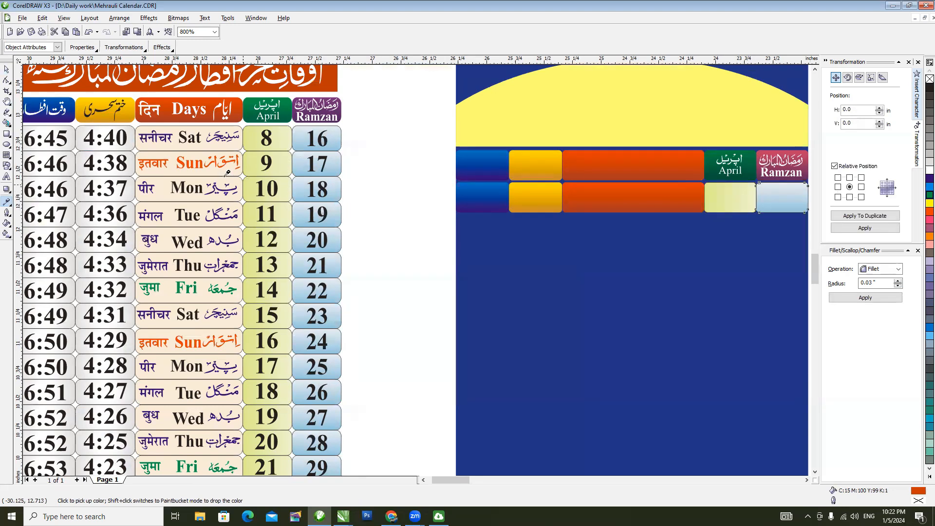
left_click(648, 195, "shift")
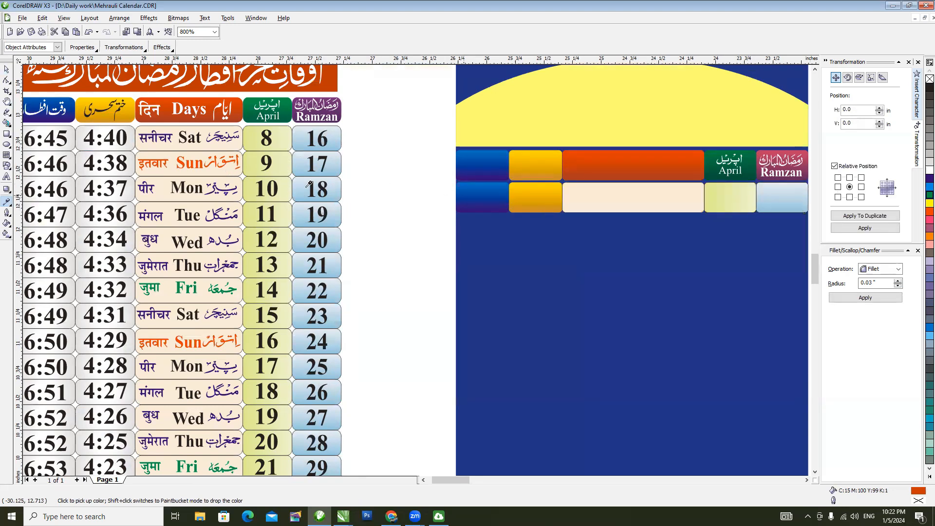
left_click(535, 197, "shift")
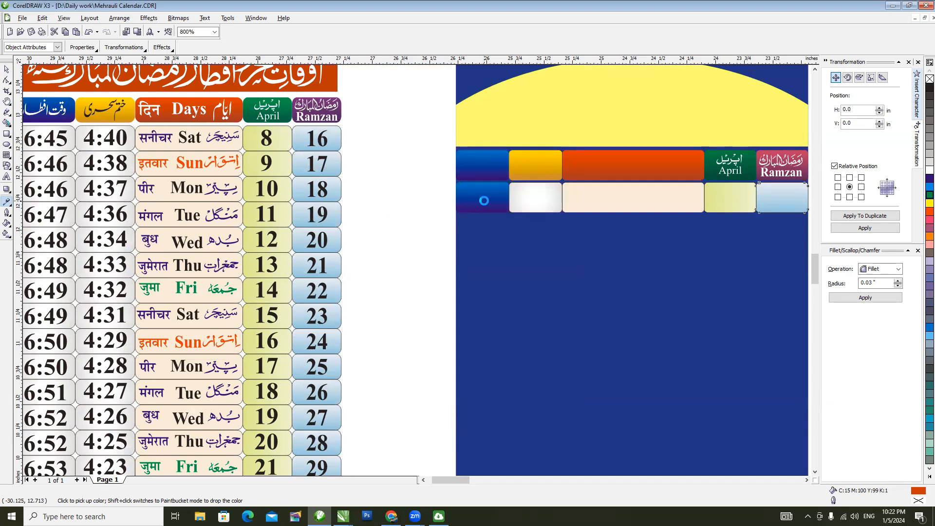
left_click(484, 200, "shift")
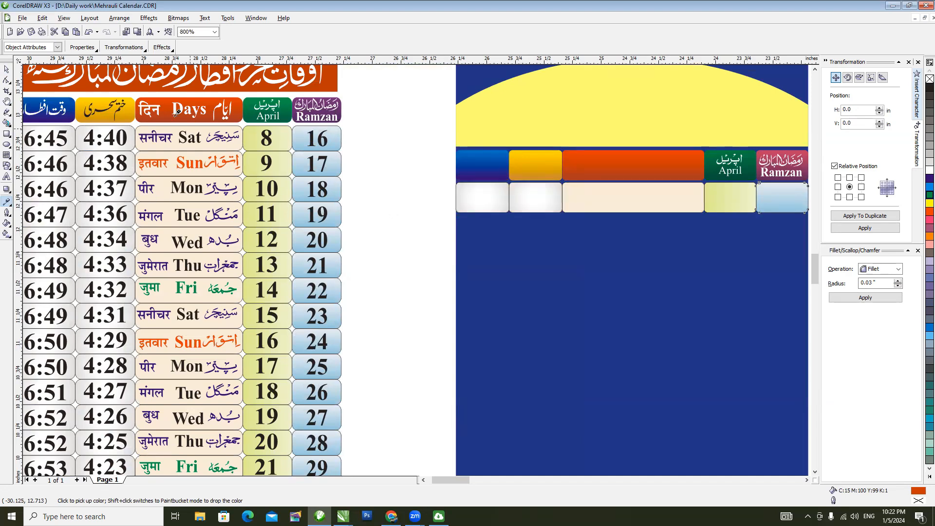
left_click(6, 69)
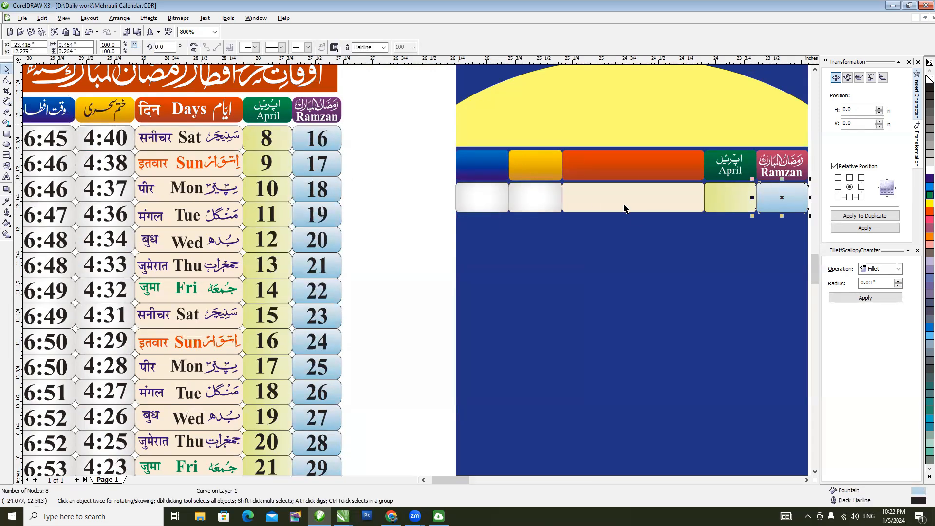
left_click(411, 227)
key("Escape")
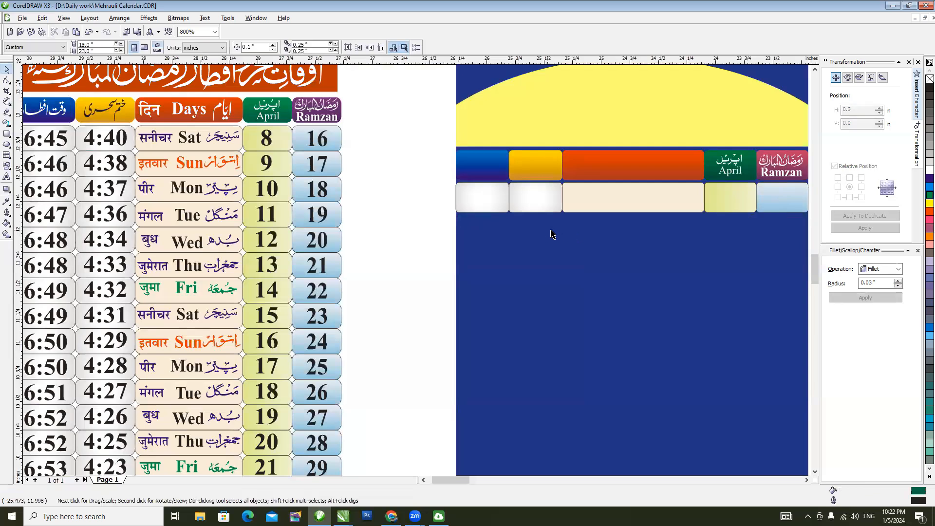
Step: Select the five-cell data row and duplicate it downward edge to edge until there are twelve data rows
key("h")
left_click_drag(662, 231, 399, 200)
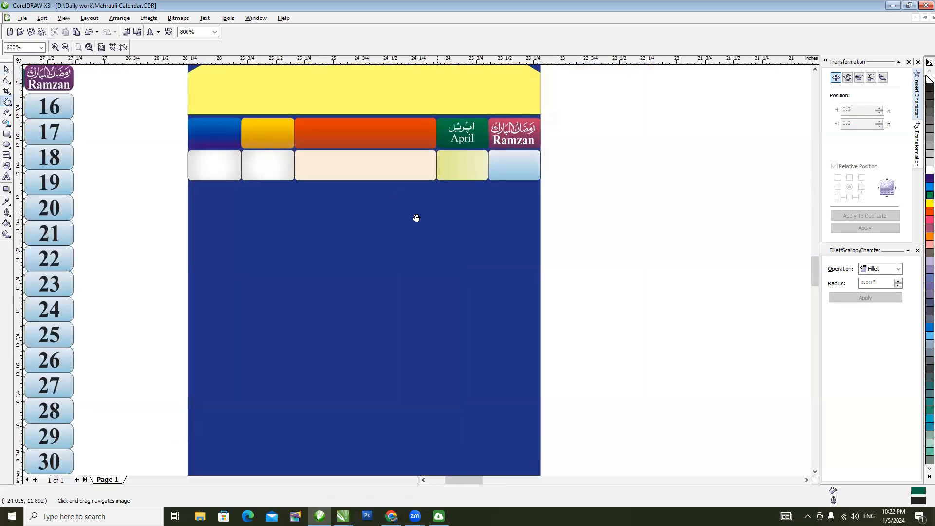
scroll(419, 269, "down", 1)
left_click_drag(400, 291, 451, 187)
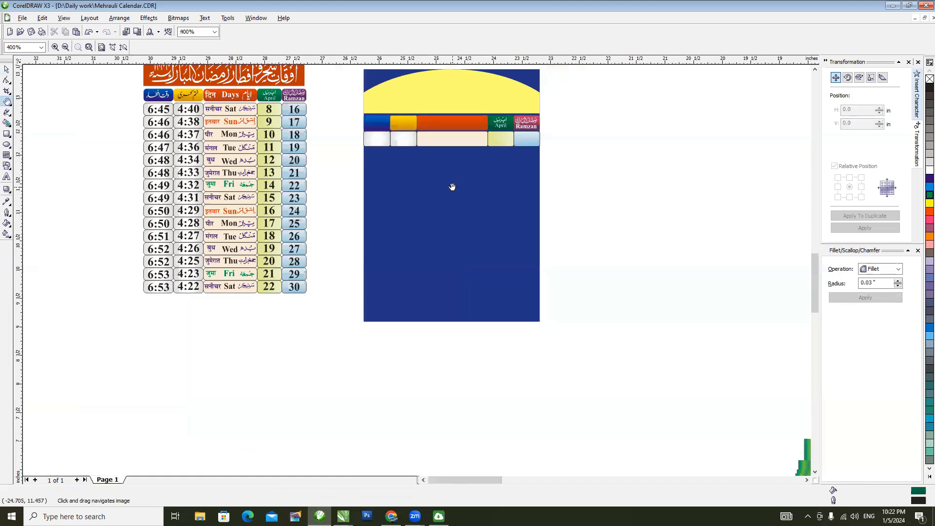
key("space")
left_click_drag(591, 189, 347, 132)
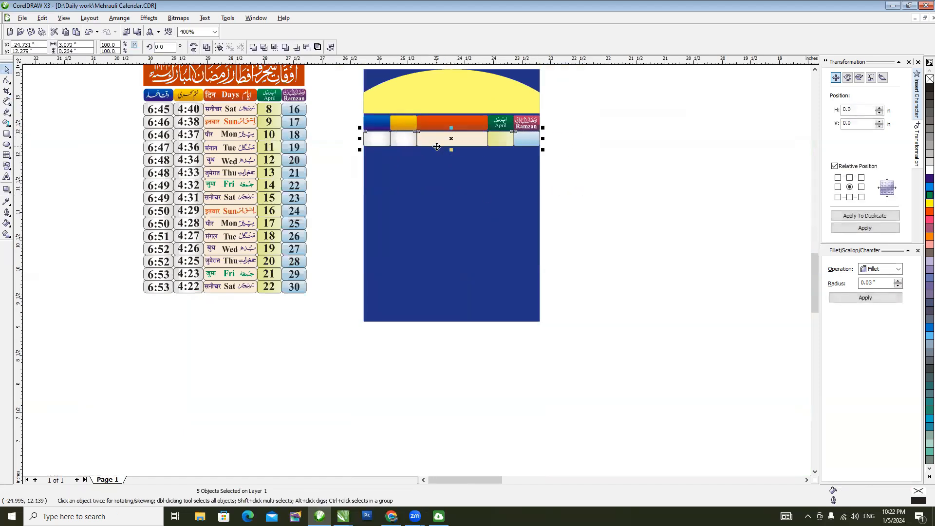
scroll(417, 272, "up", 2)
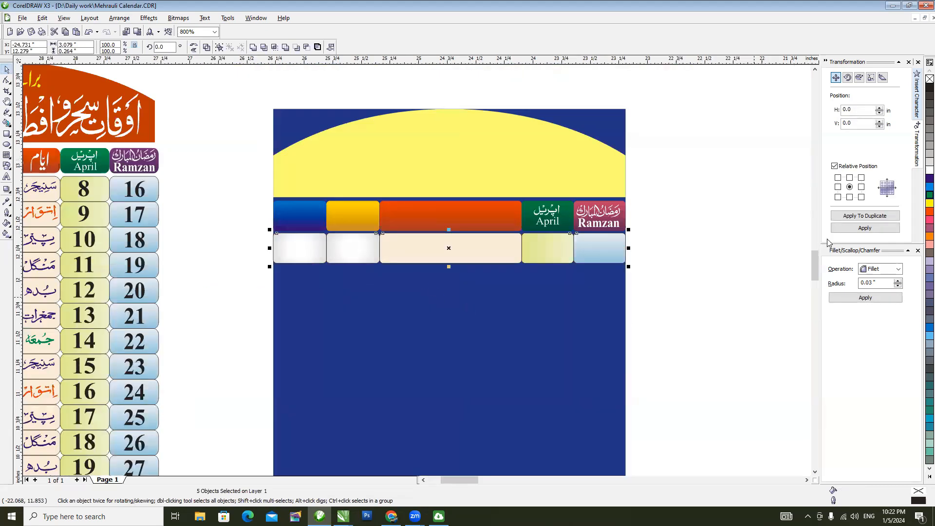
left_click(849, 197)
left_click(860, 217)
left_click(859, 217)
left_click(860, 217)
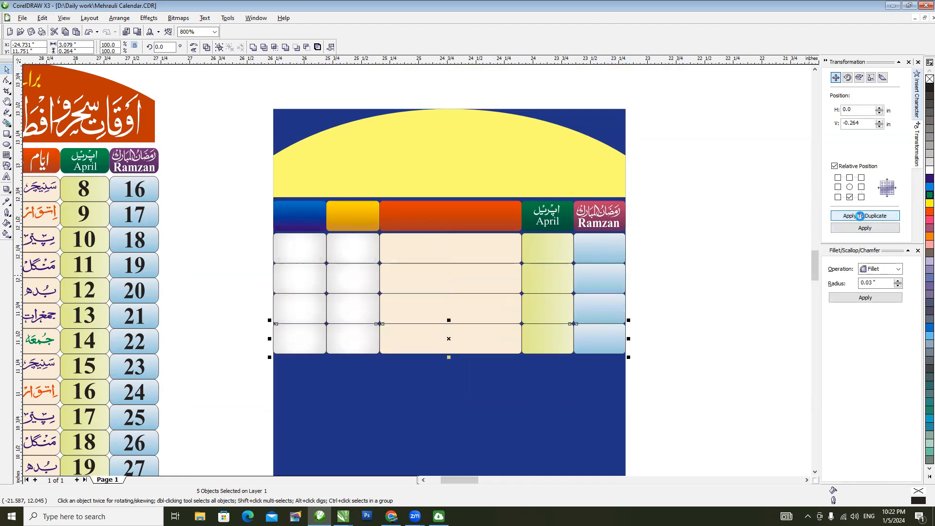
left_click(860, 217)
left_click(860, 216)
left_click(860, 216)
scroll(846, 276, "down", 5)
scroll(416, 269, "down", 2)
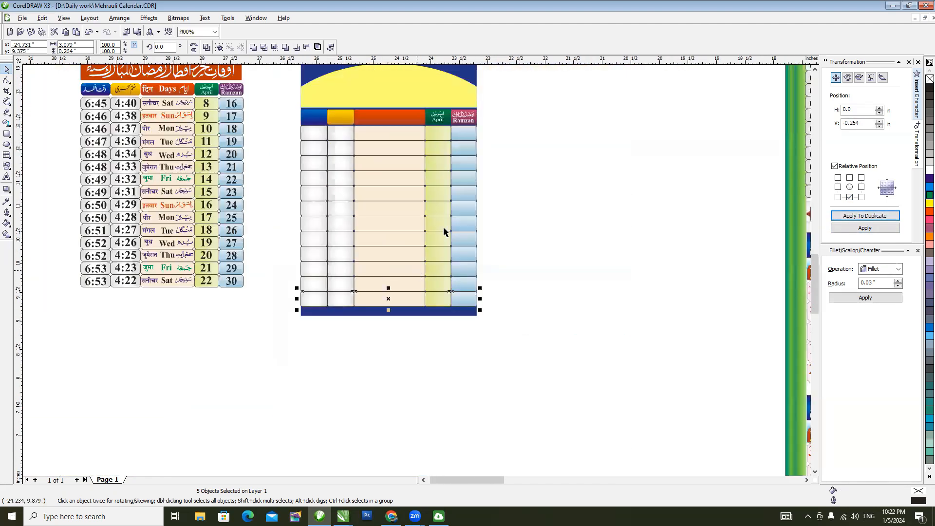
Step: Select the column of date cells under the Ramzan header to count the rows, and save the document
left_click(479, 302)
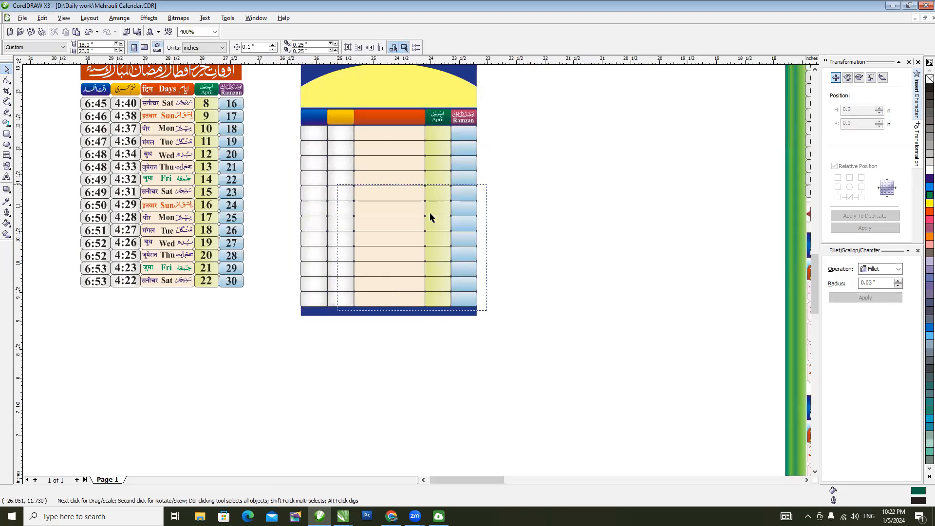
left_click_drag(489, 321, 443, 122)
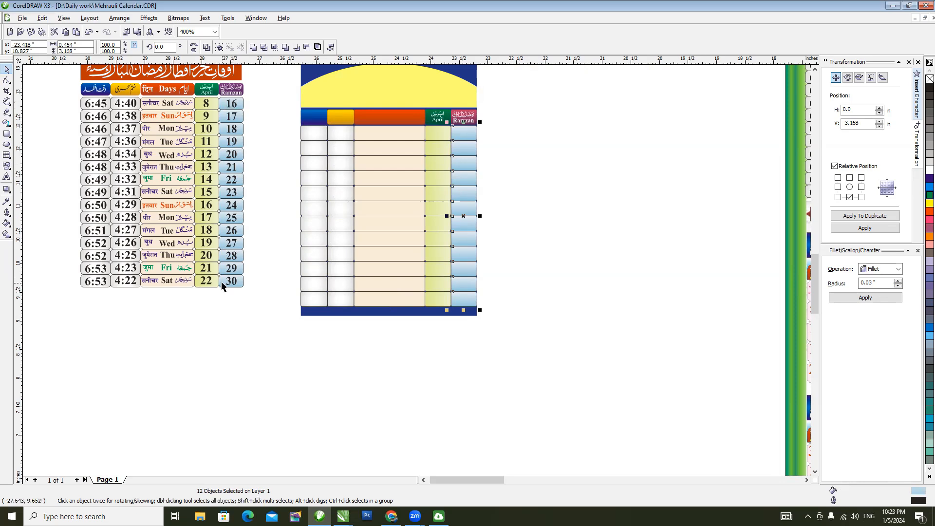
key("ctrl+s")
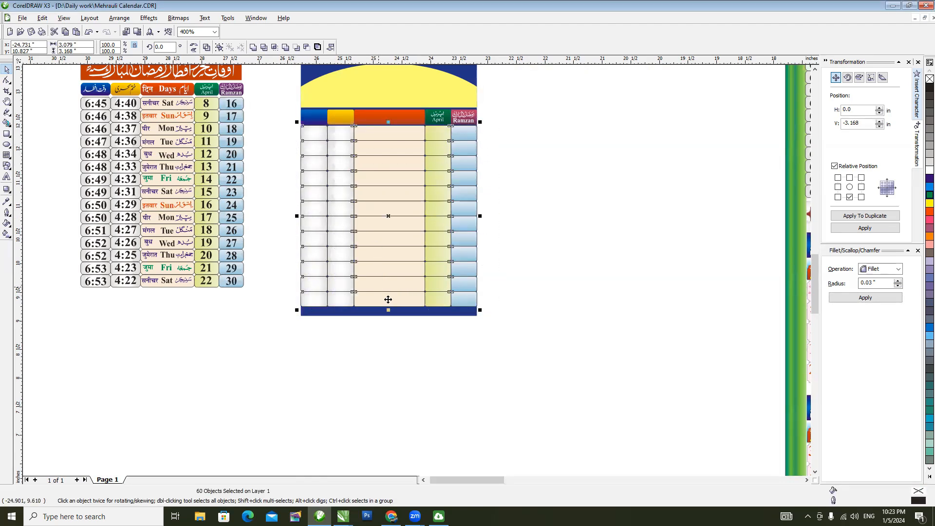
Step: Compress all the data rows vertically from below, keeping their upper edge against the header, to make room for more rows
left_click_drag(389, 310, 391, 295)
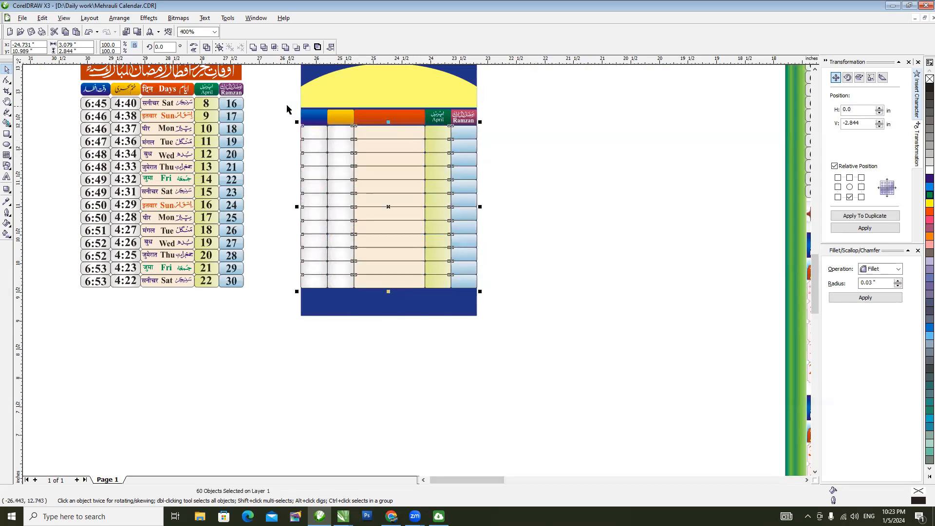
left_click_drag(333, 118, 501, 302)
left_click_drag(389, 292, 388, 287)
left_click(563, 282)
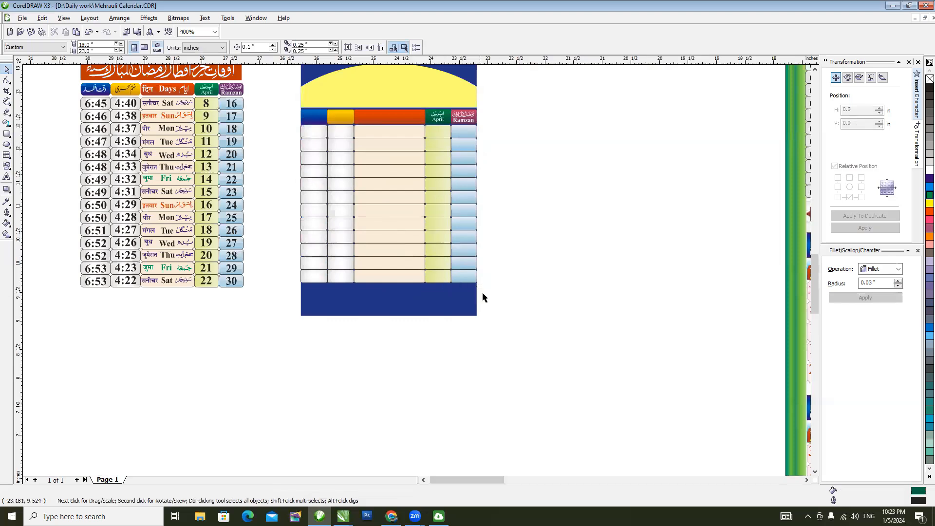
Step: Duplicate the three lowest data rows directly beneath themselves
left_click_drag(504, 296, 285, 238)
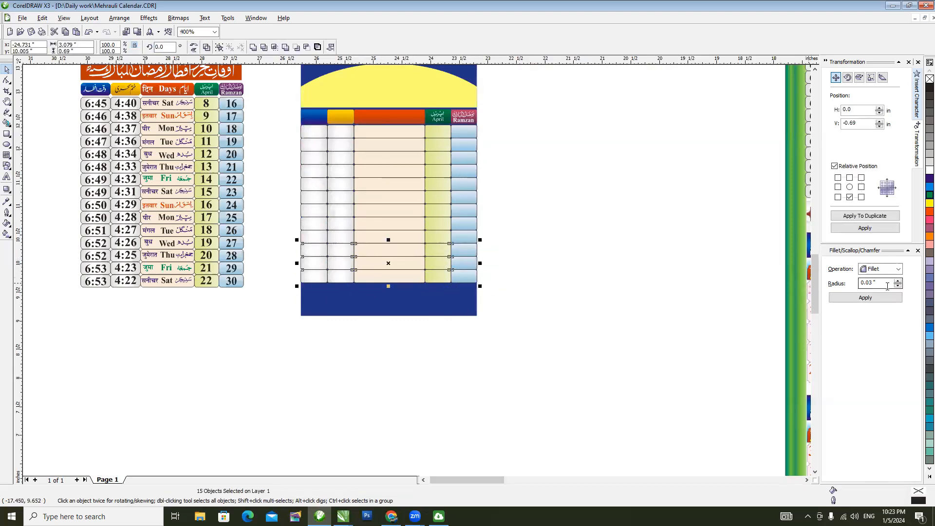
left_click(872, 219)
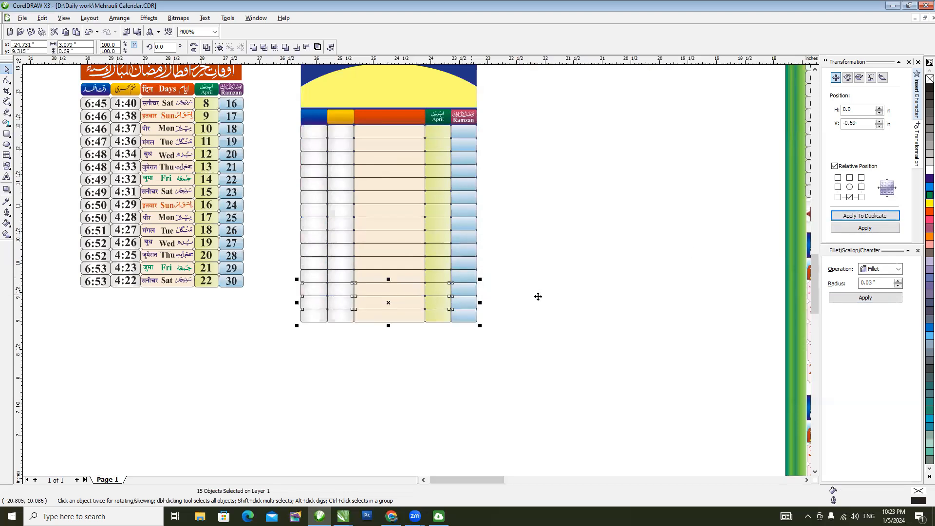
left_click(484, 277)
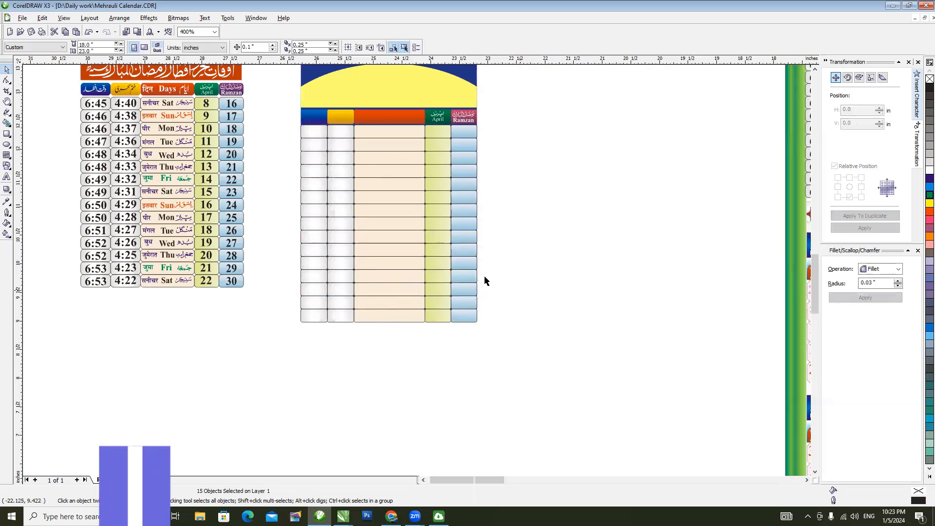
Step: Shift the blue background rectangle about 0.69 in sideways and scale the fifteen data rows vertically to end near its lower edge
key("h")
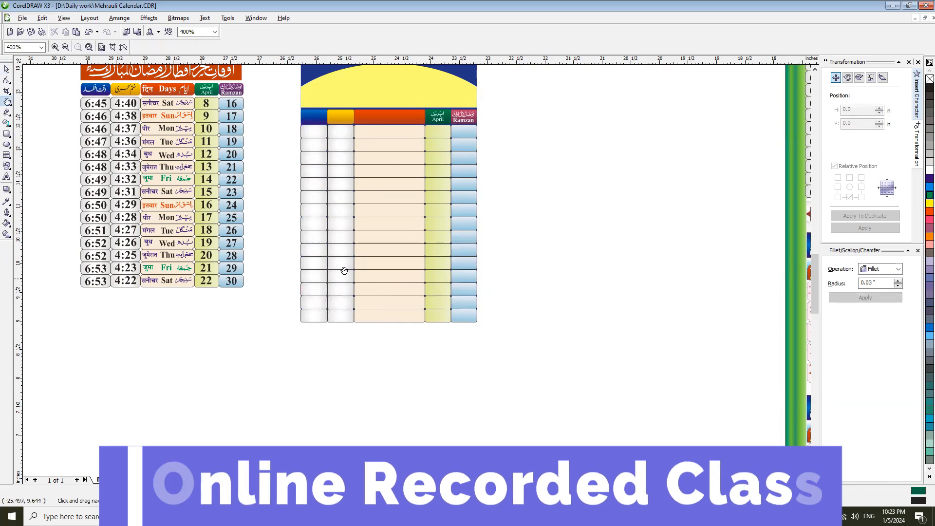
key("space")
left_click_drag(302, 77, 343, 78)
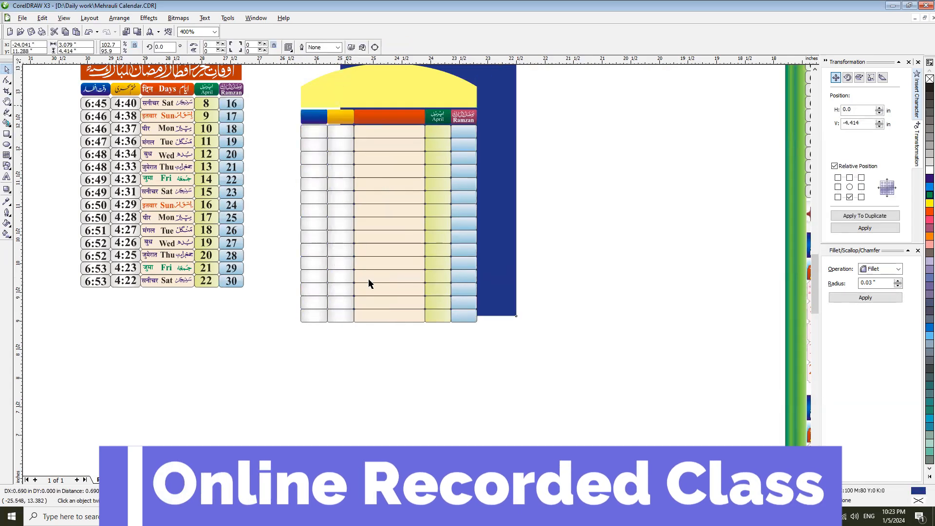
left_click_drag(490, 336, 275, 126)
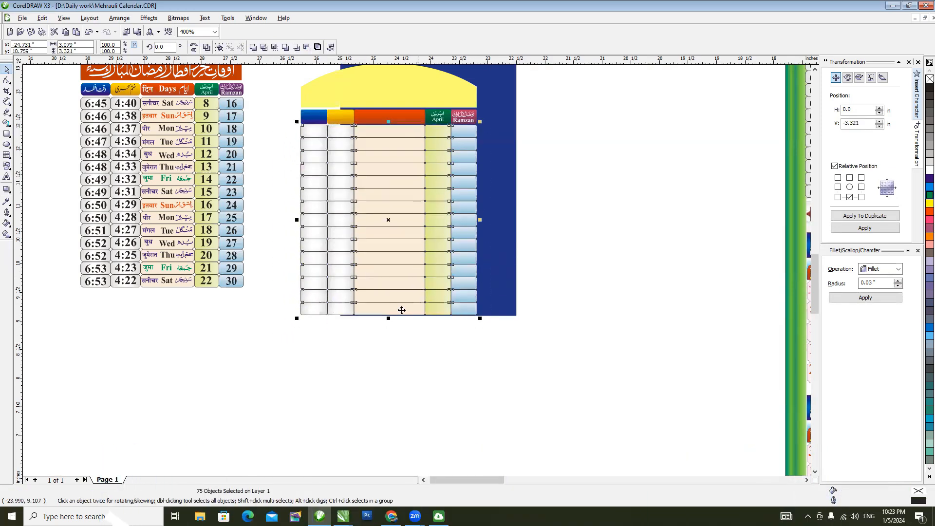
left_click_drag(390, 320, 391, 322)
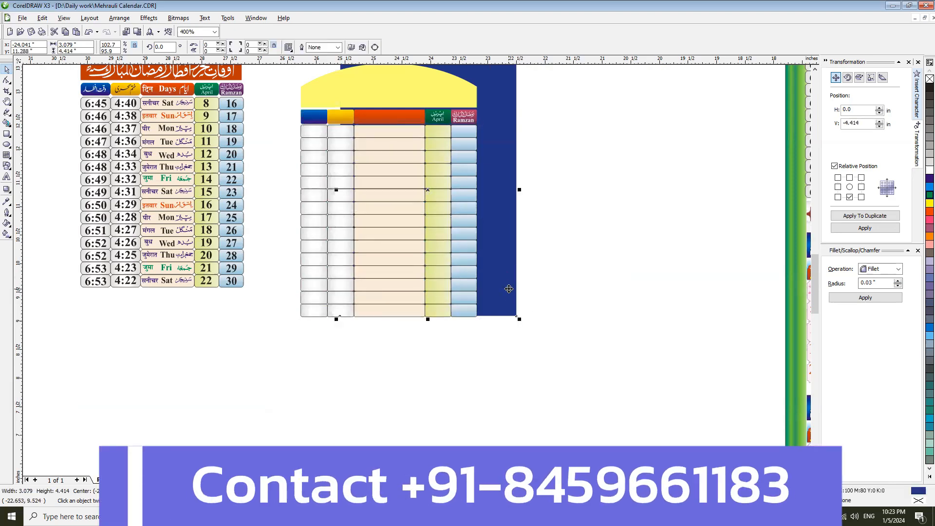
Step: Delete the blue background rectangle behind the timetable
key("Delete")
key("h")
left_click_drag(373, 169, 437, 285)
key("space")
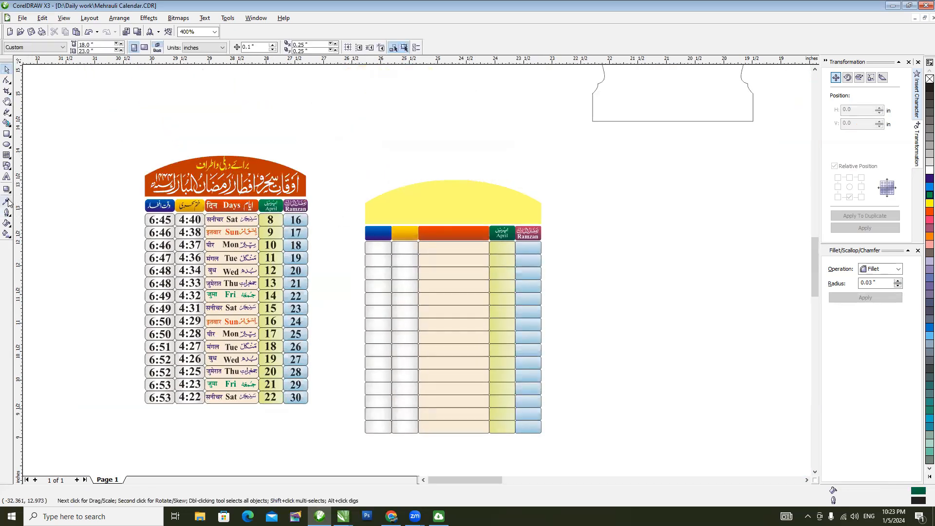
Step: Recolour the yellow arch above the header cells to cyan and darken it to a deep blue uniform fill
left_click(457, 194)
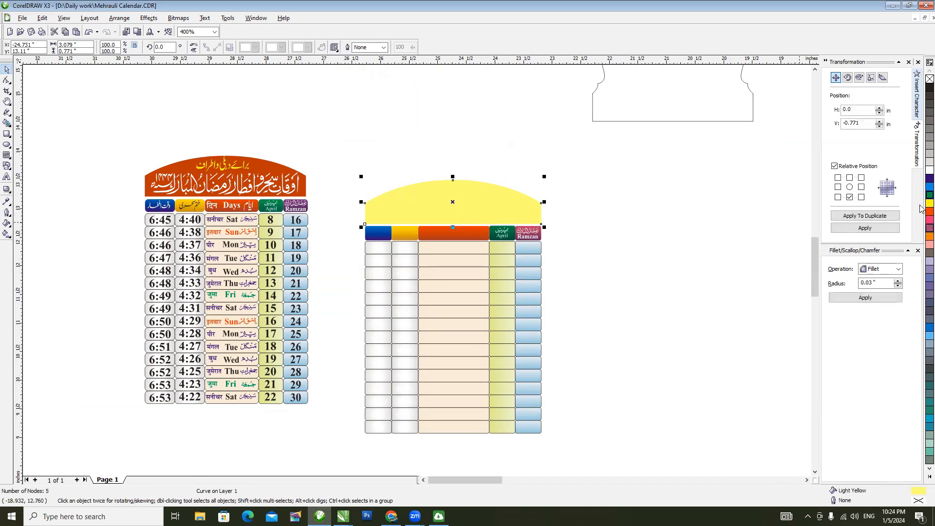
left_click(929, 187)
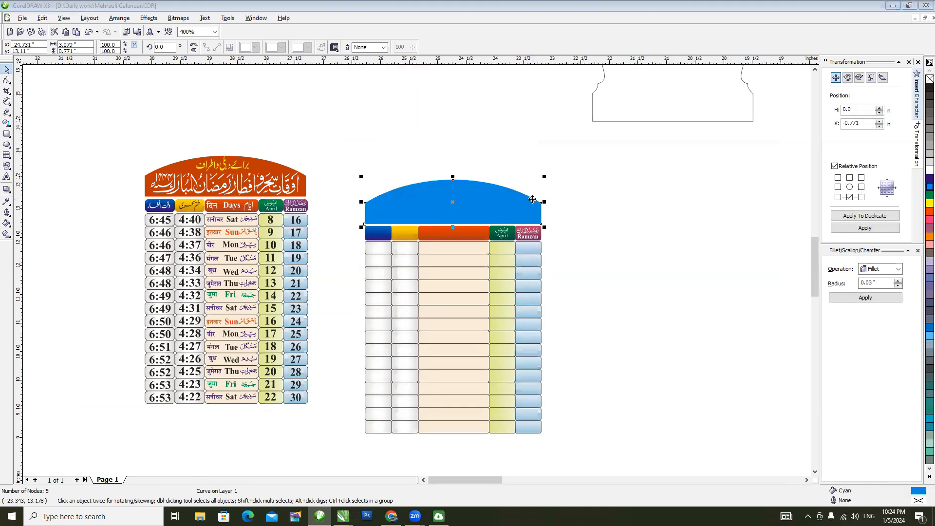
key("shift+F11")
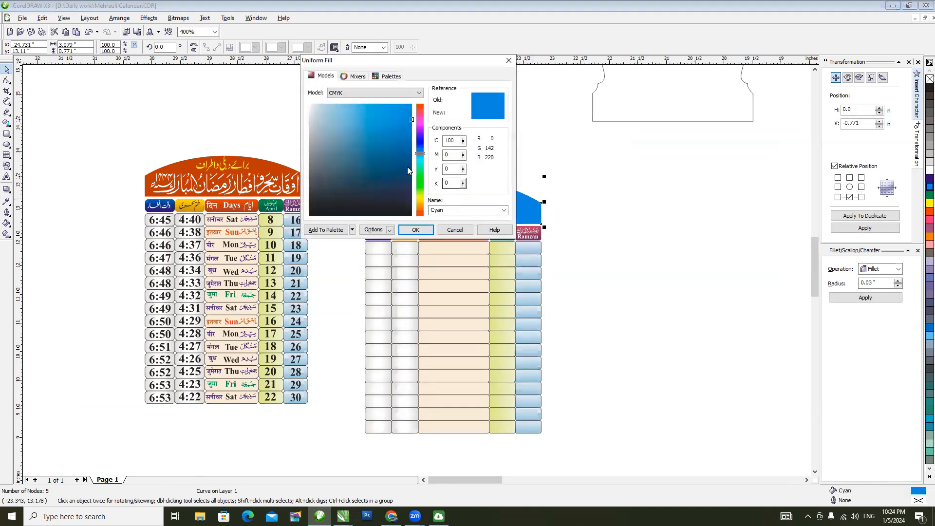
left_click(398, 151)
left_click(396, 156)
left_click(415, 228)
left_click(353, 180)
left_click_drag(353, 173, 567, 448)
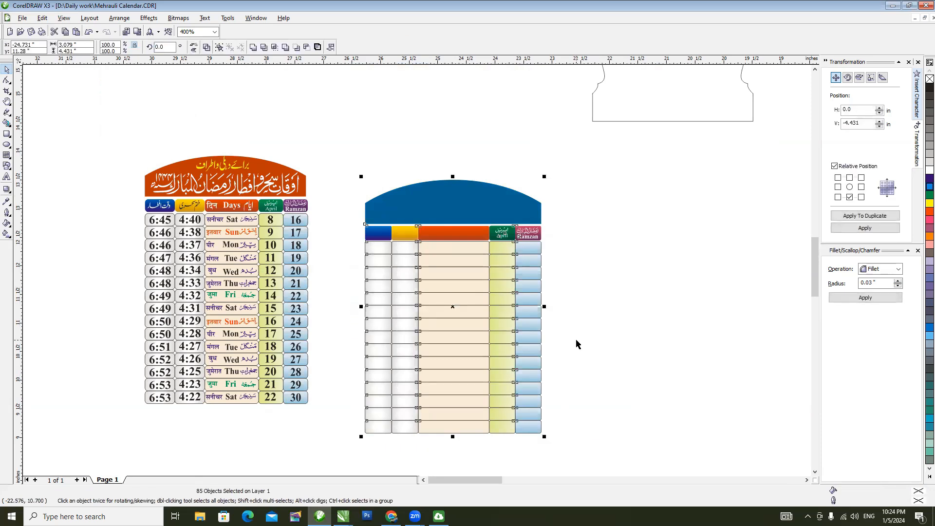
left_click(597, 330)
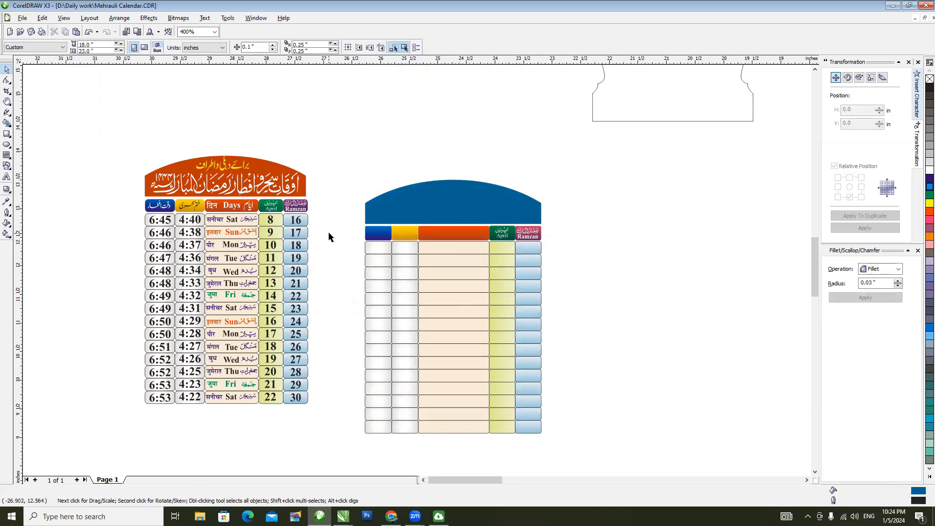
key("h")
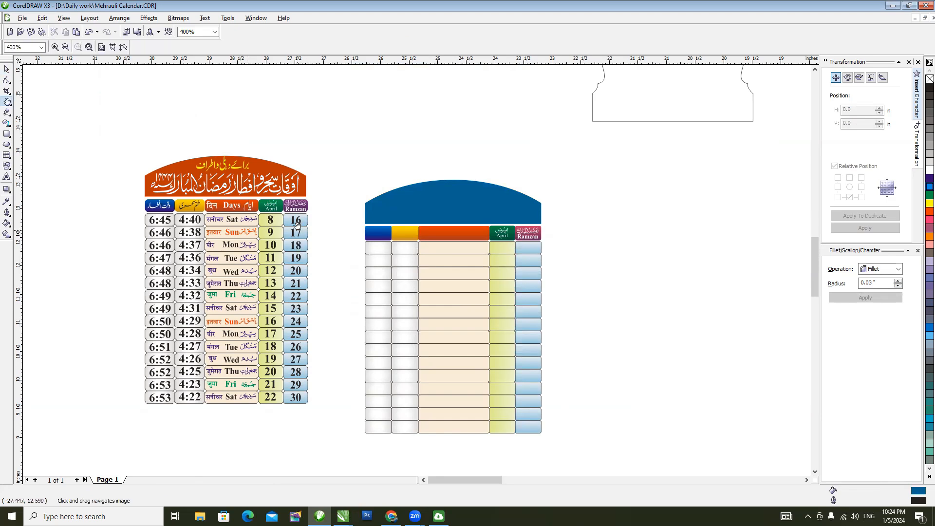
left_click_drag(314, 256, 313, 215)
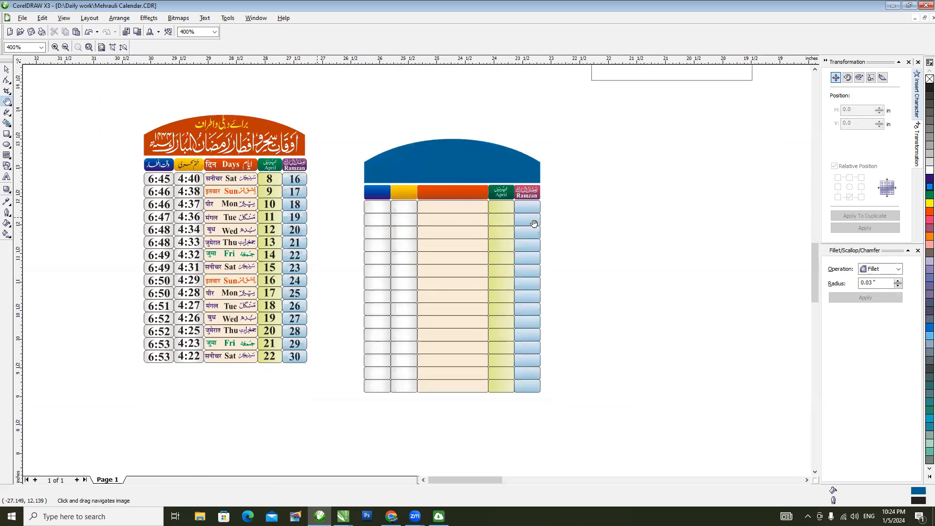
key("space")
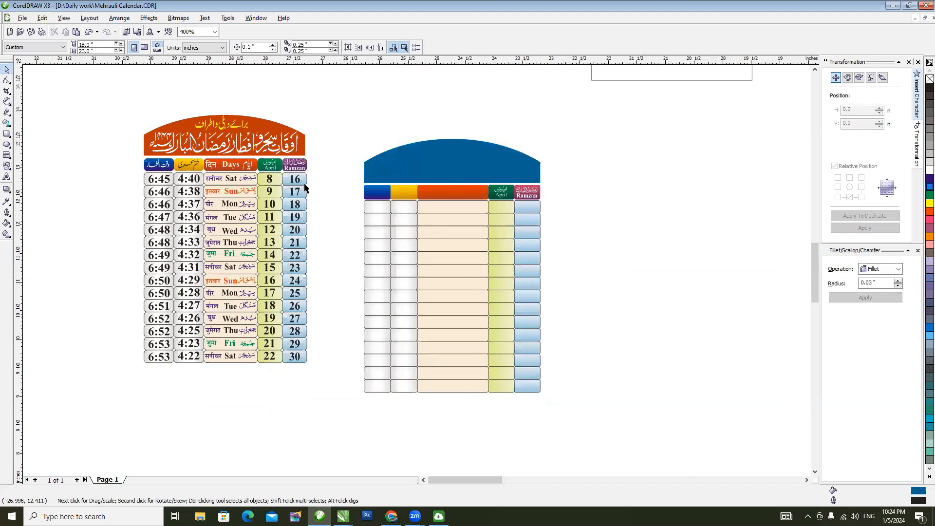